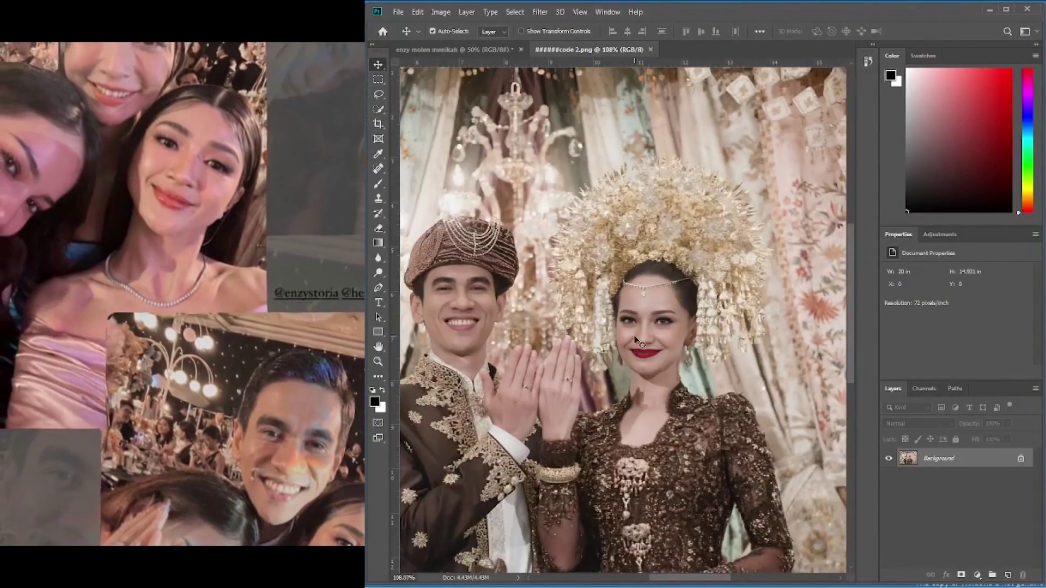
scroll(612, 333, "down", 1)
scroll(593, 252, "up", 7)
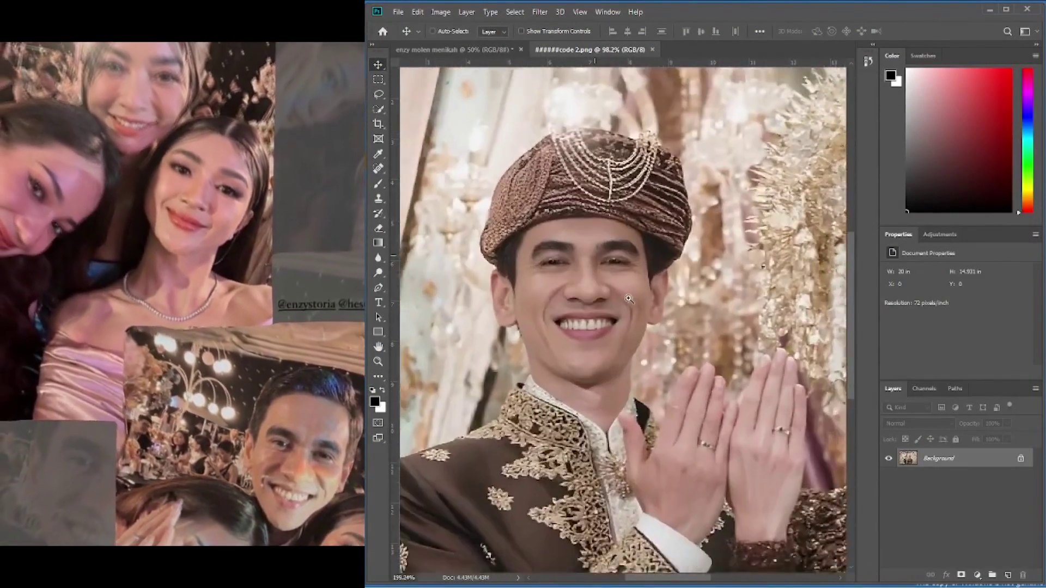
scroll(593, 314, "down", 9)
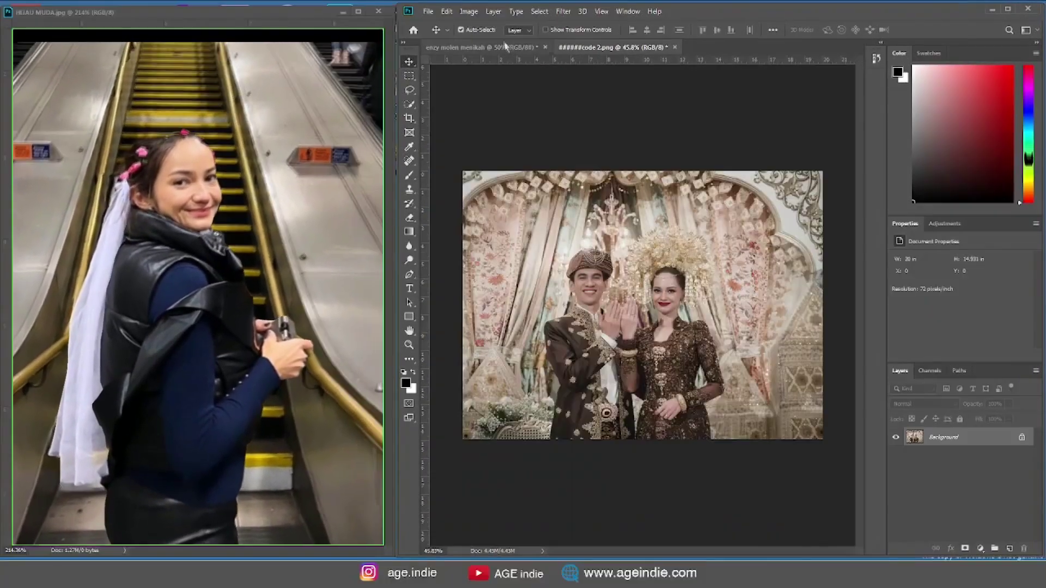
- Set the wedding photo's image resolution to 150 pixels/inch
left_click(468, 11)
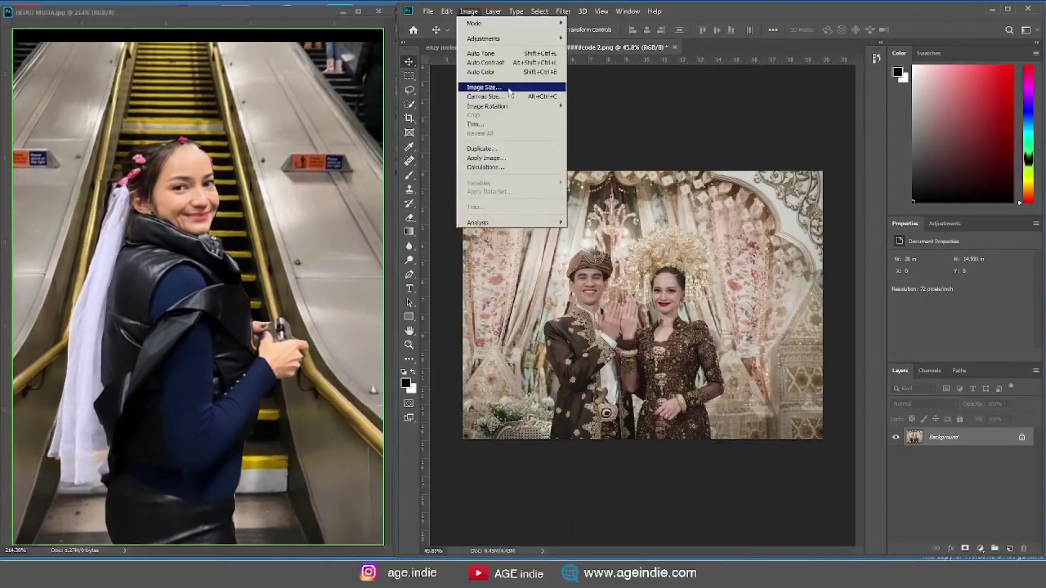
left_click(483, 87)
type("150")
key("Return")
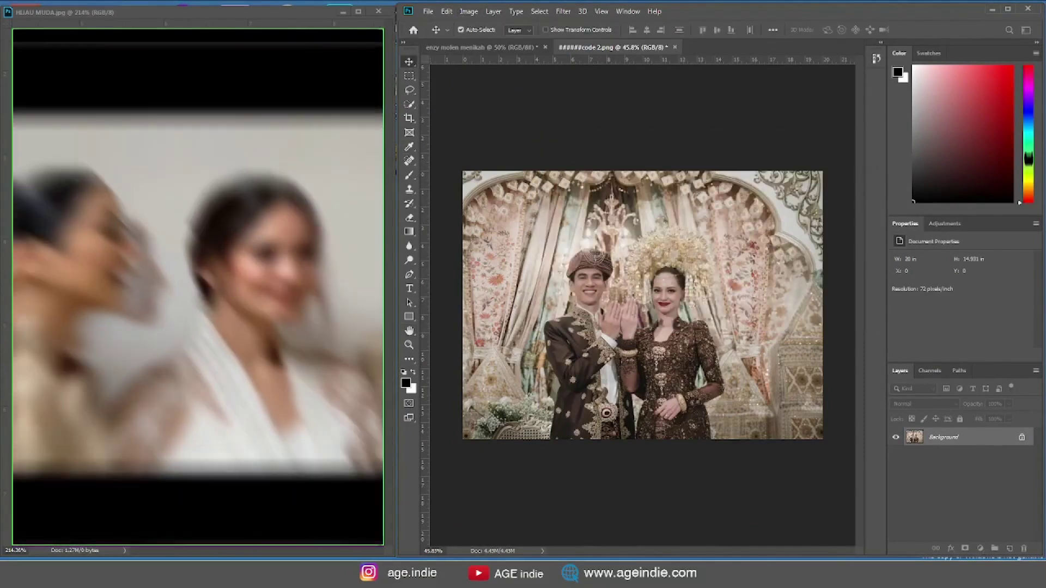
- Apply a Shadows/Highlights adjustment to the photo with shadows at 4% and highlights at 27%
scroll(657, 289, "up", 2)
left_click(468, 11)
mouse_move(484, 38)
left_click(392, 200)
left_click_drag(730, 434, 739, 467)
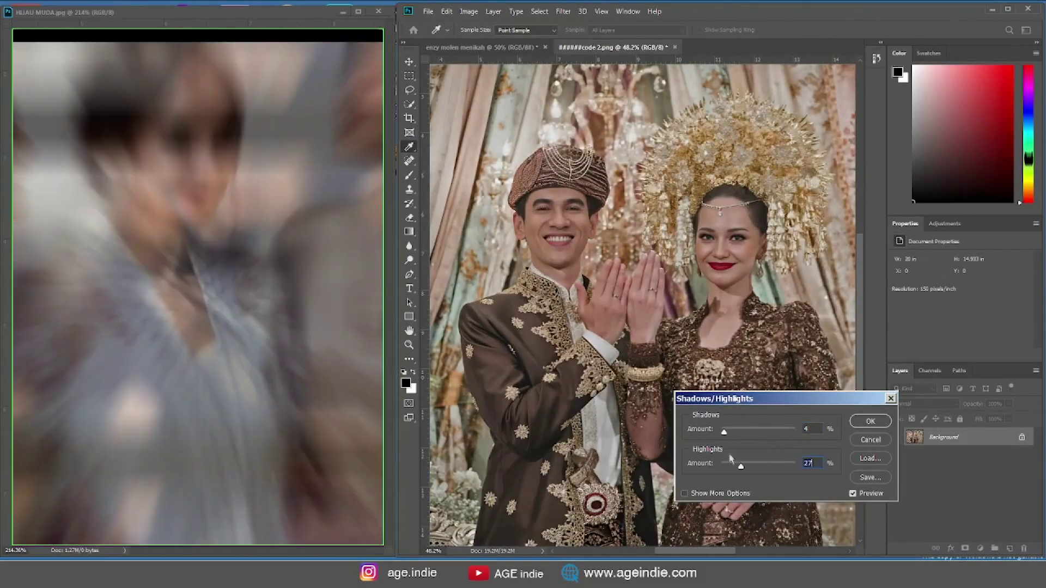
left_click(867, 419)
- Increase the photo's contrast with Levels, setting the white input to 222 and raising the black input slightly
left_click(468, 11)
mouse_move(485, 38)
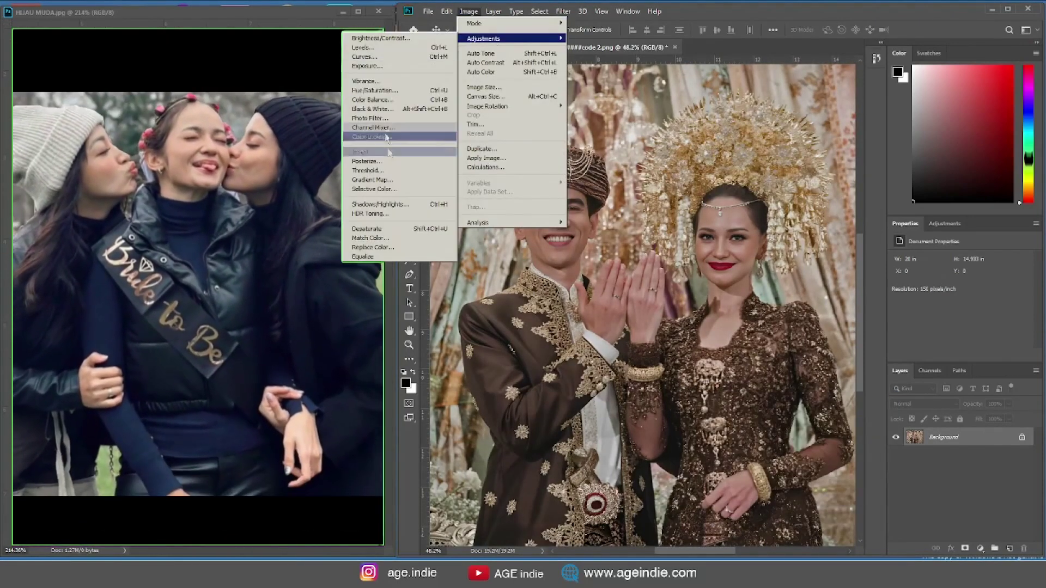
left_click(419, 47)
left_click_drag(914, 418, 897, 418)
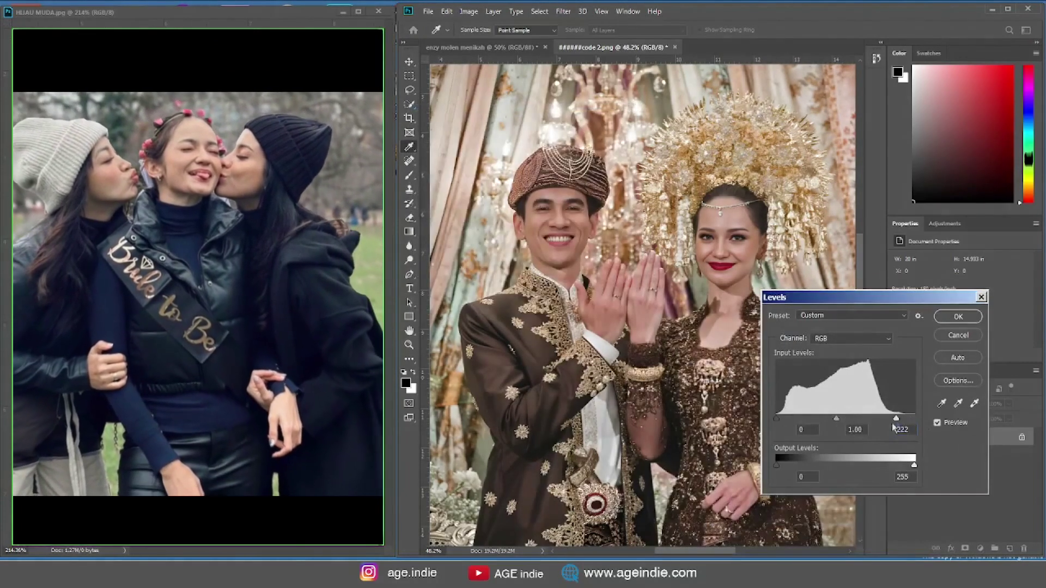
left_click_drag(776, 418, 784, 420)
left_click(942, 315)
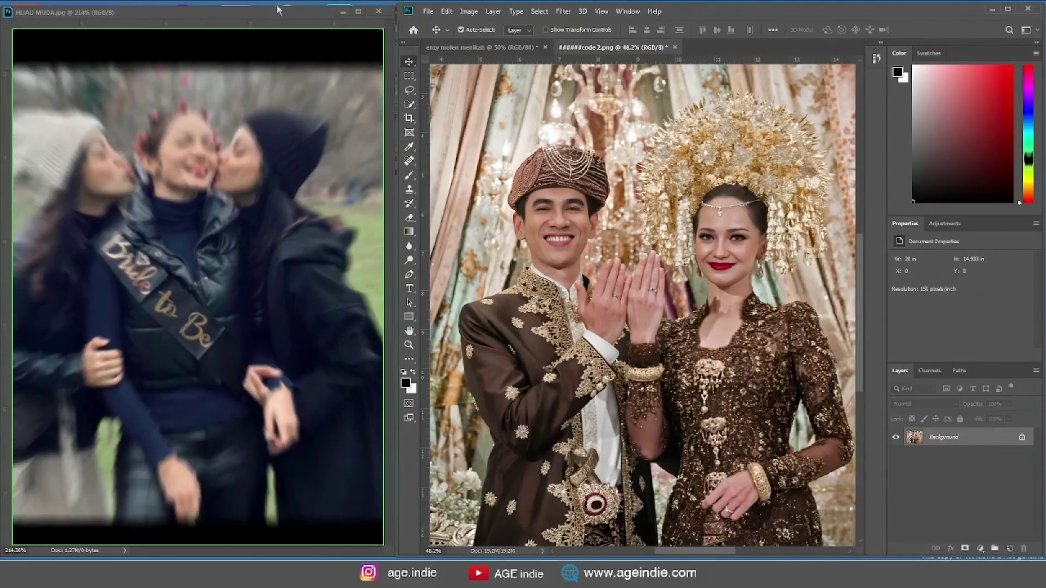
- Apply a Photo Filter adjustment to the wedding photo
left_click(468, 11)
mouse_move(485, 39)
left_click(400, 119)
left_click(595, 159)
- Boost the photo's colours with a Vibrance adjustment of +17 and Saturation of +3
left_click(468, 10)
left_click(384, 81)
left_click_drag(504, 149, 709, 402)
left_click_drag(699, 439, 709, 439)
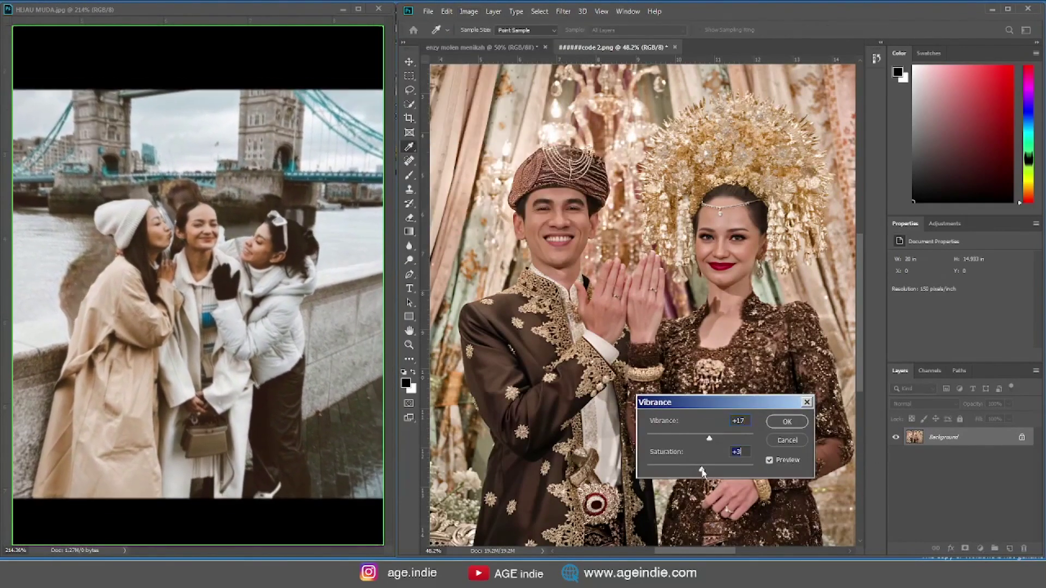
left_click(792, 422)
- Sharpen the whole wedding photo with a filter from the Sharpen group
left_click(563, 11)
mouse_move(592, 180)
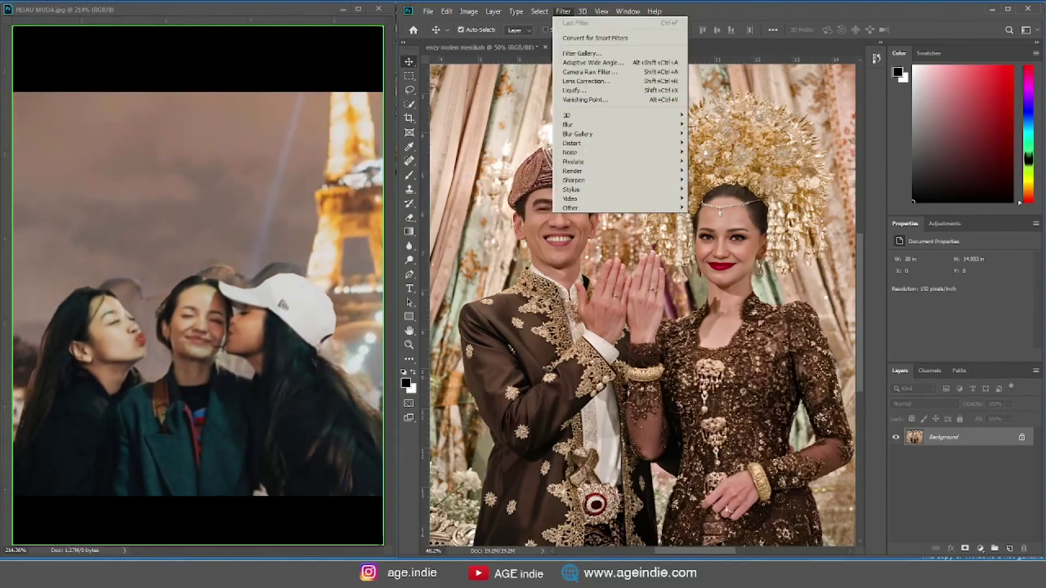
left_click(512, 208)
left_click_drag(588, 117, 902, 314)
left_click(1008, 336)
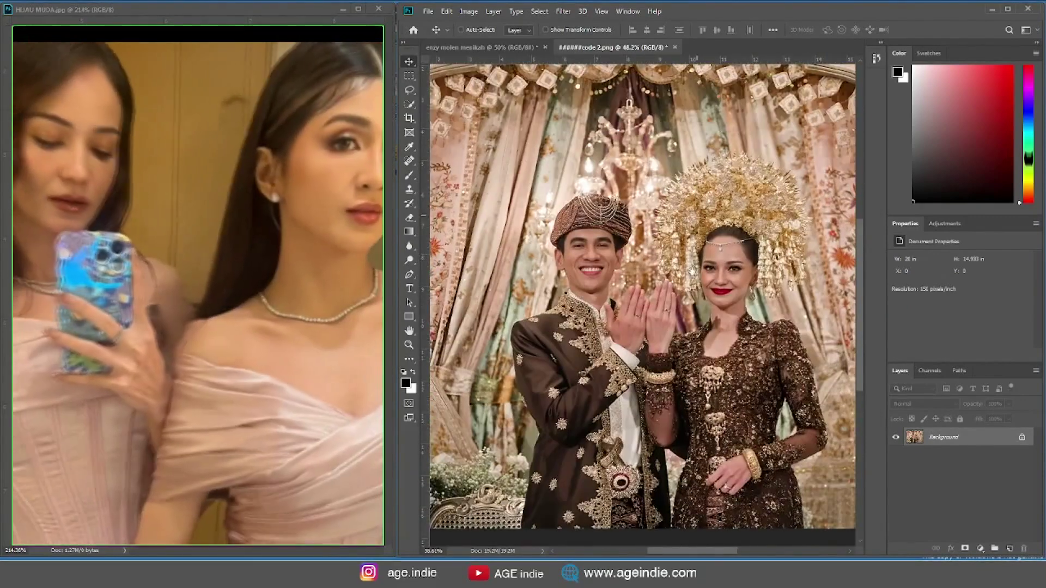
- Select the couple automatically with Select Subject and open the selection in Select and Mask with the red overlay view
left_click(468, 11)
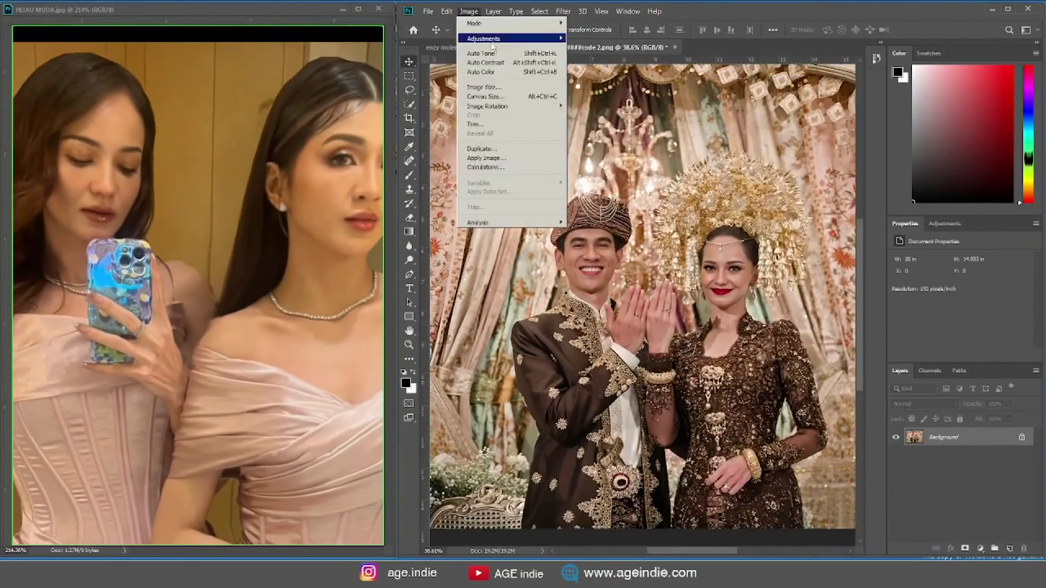
mouse_move(507, 38)
mouse_move(540, 12)
left_click(571, 128)
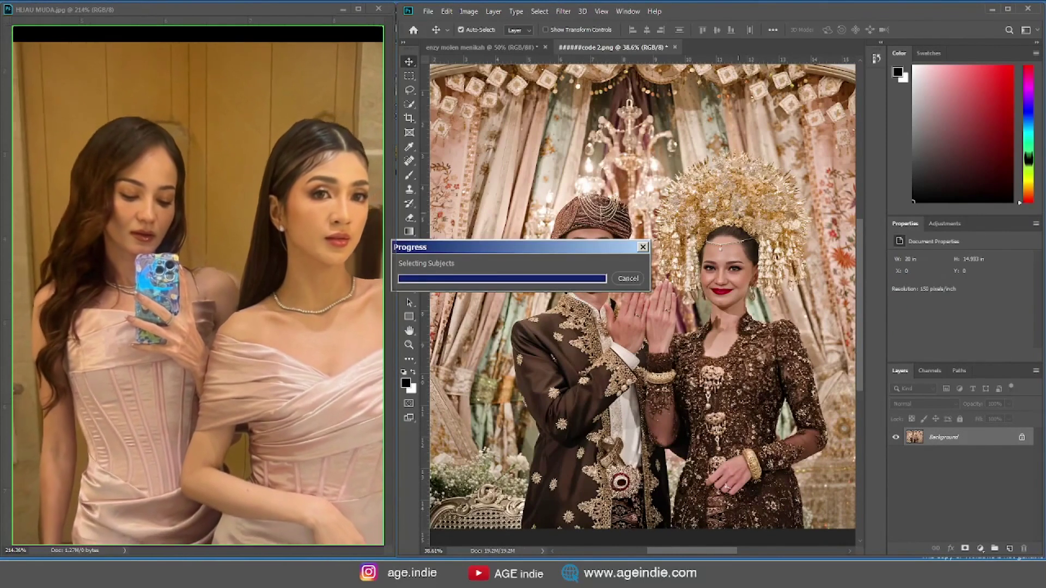
left_click(409, 89)
left_click(655, 29)
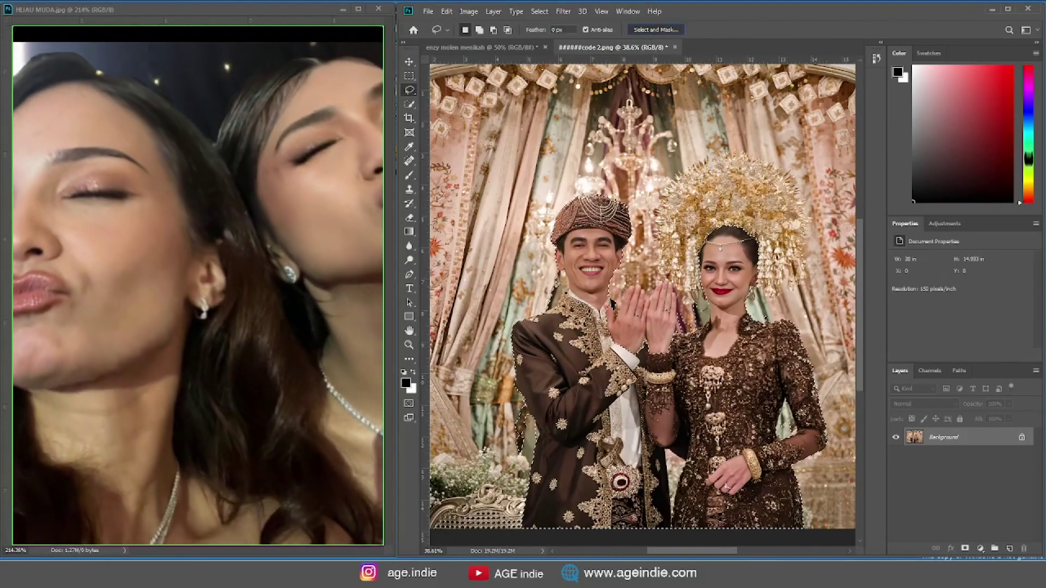
left_click(656, 30)
left_click(922, 96)
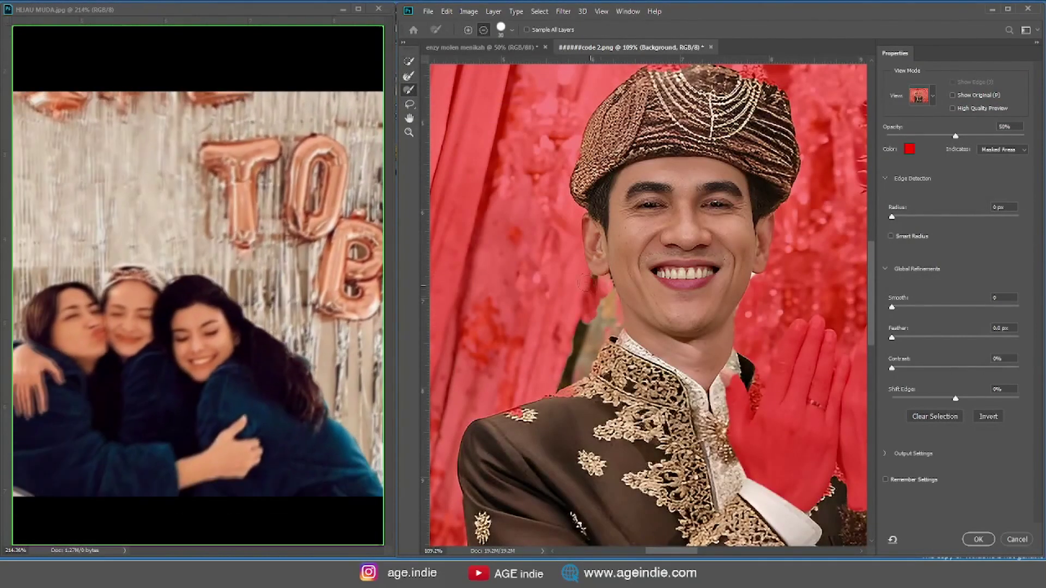
- Subtract the backdrop between the groom's neck and shoulder from the selection and add the missing ornaments on top of his turban
scroll(584, 283, "up", 5)
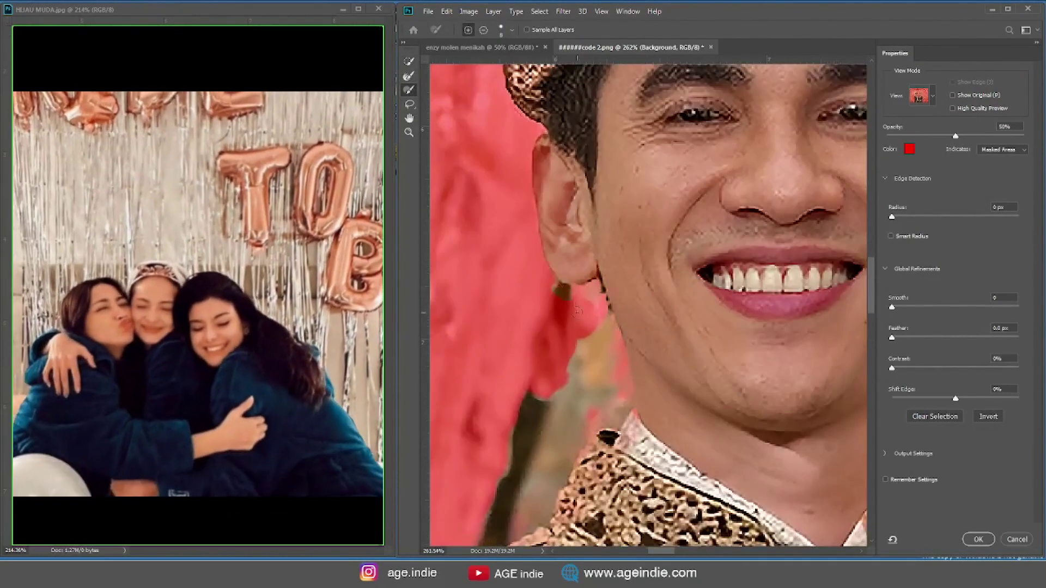
scroll(594, 425, "down", 4)
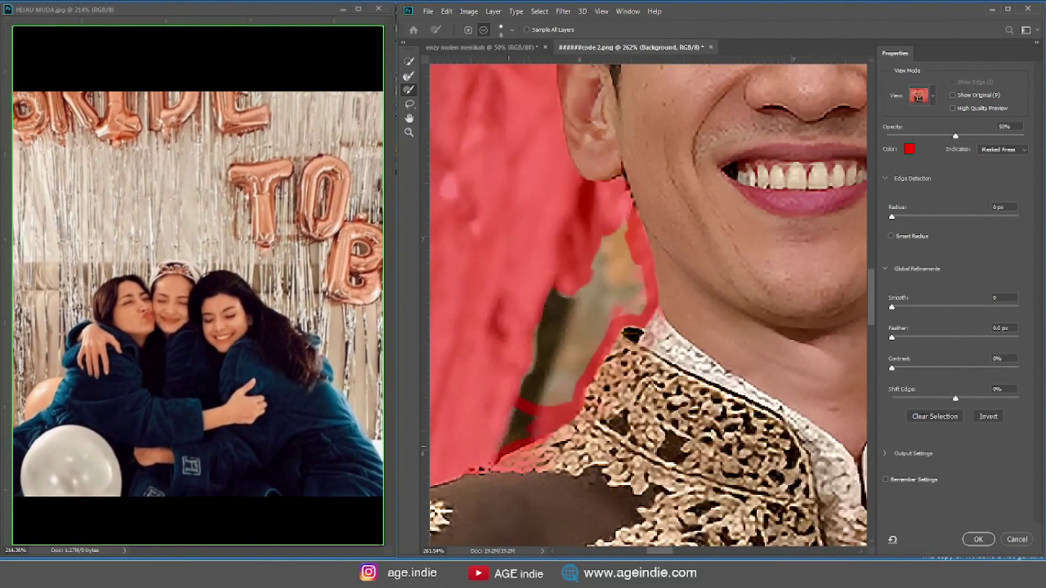
mouse_move(623, 231)
left_mouse_down()
mouse_move(615, 303)
mouse_move(536, 389)
left_mouse_up()
left_click_drag(681, 109, 636, 246)
scroll(635, 246, "up", 1)
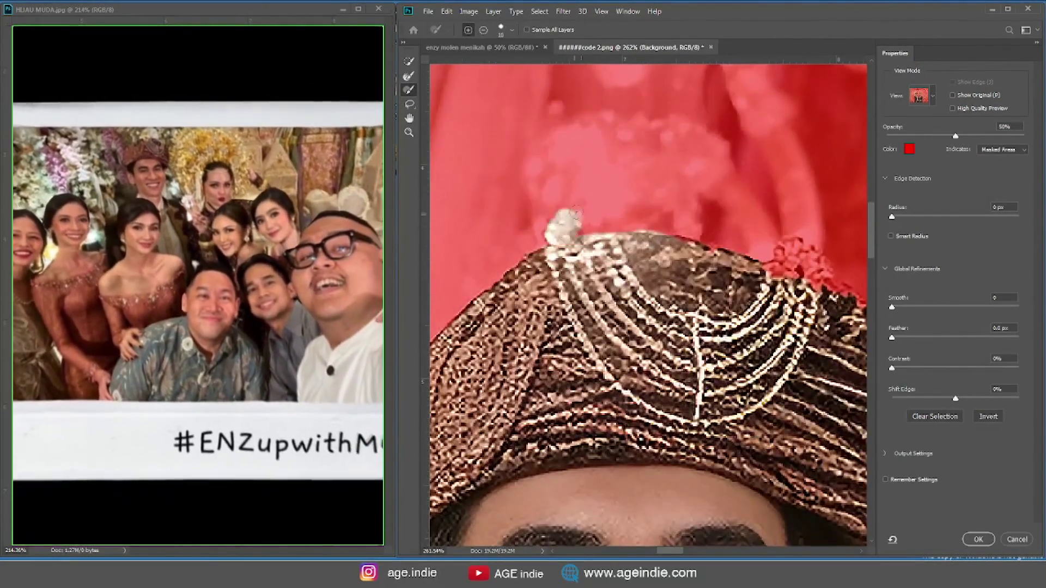
scroll(572, 212, "right", 2)
scroll(782, 333, "down", 15)
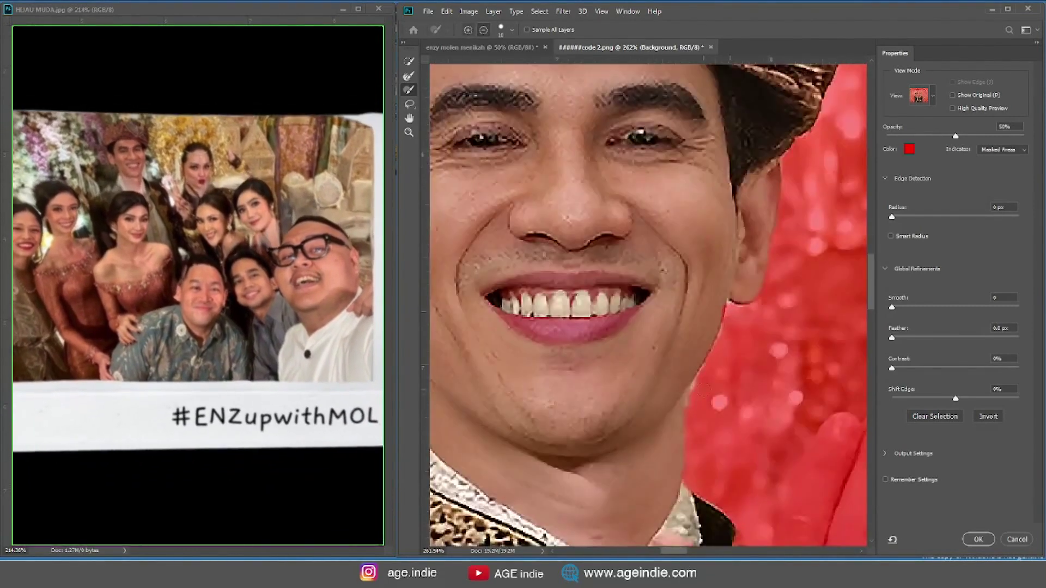
- Paint the couple's raised hands, including all fingers and rings, into the selection with a larger brush
scroll(653, 327, "right", 2)
mouse_move(536, 296)
left_mouse_down()
mouse_move(550, 333)
mouse_move(653, 404)
left_mouse_up()
key("]")
key("]")
key("]")
key("]")
key("]")
key("[")
key("[")
mouse_move(708, 177)
left_mouse_down()
mouse_move(653, 281)
mouse_move(747, 170)
mouse_move(758, 416)
left_mouse_up()
mouse_move(816, 274)
left_mouse_down()
mouse_move(711, 271)
mouse_move(795, 141)
mouse_move(757, 341)
left_mouse_up()
left_click_drag(711, 409, 809, 247)
mouse_move(724, 431)
left_mouse_down()
mouse_move(627, 310)
mouse_move(664, 342)
mouse_move(681, 408)
left_mouse_up()
mouse_move(801, 305)
left_mouse_down()
mouse_move(547, 237)
mouse_move(737, 202)
mouse_move(566, 196)
mouse_move(770, 239)
mouse_move(757, 174)
left_mouse_up()
left_click_drag(757, 174, 731, 373)
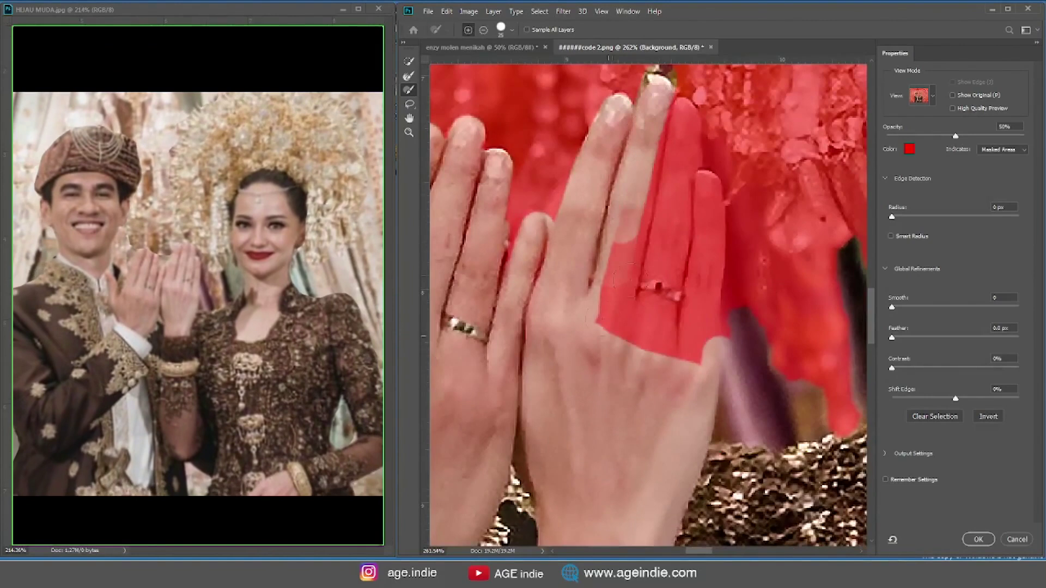
left_click_drag(618, 229, 689, 343)
left_click_drag(707, 179, 708, 348)
- Subtract the backdrop between the hands and the bride's shoulder, and paint the body of her gold headdress into the selection
scroll(615, 352, "down", 3)
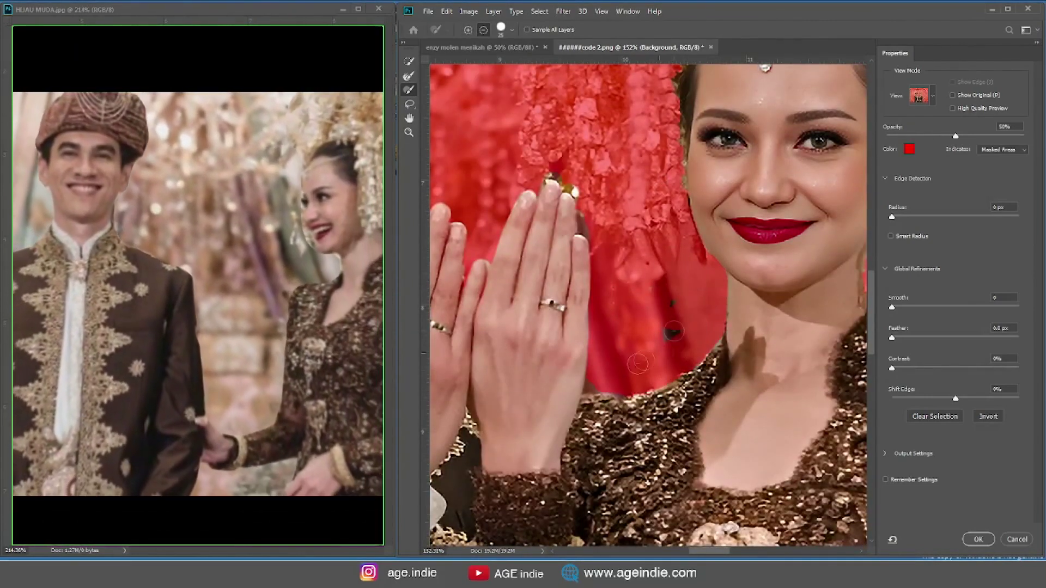
scroll(572, 374, "up", 4)
scroll(572, 374, "left", 1)
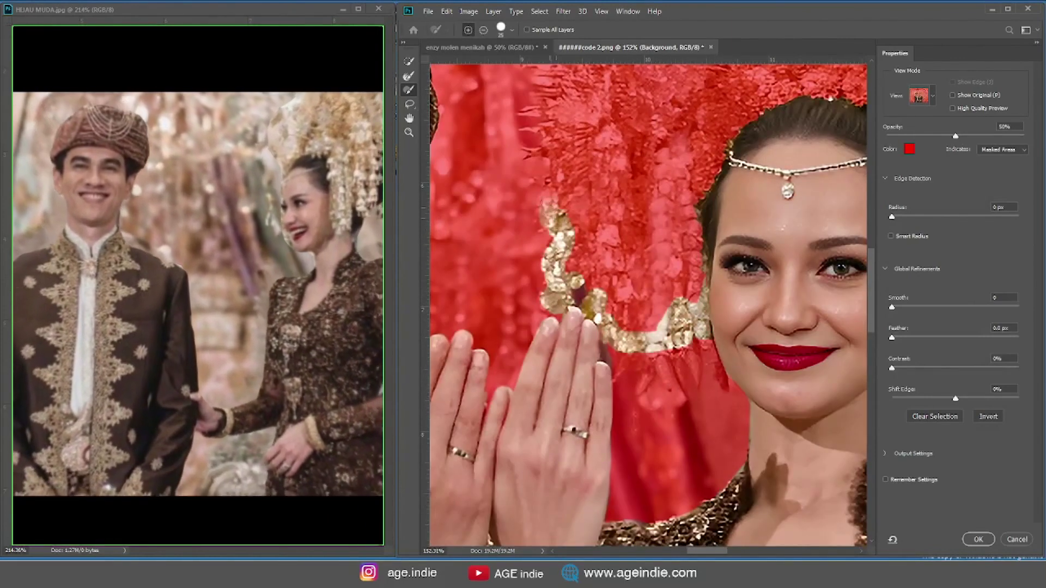
scroll(560, 482, "down", 2)
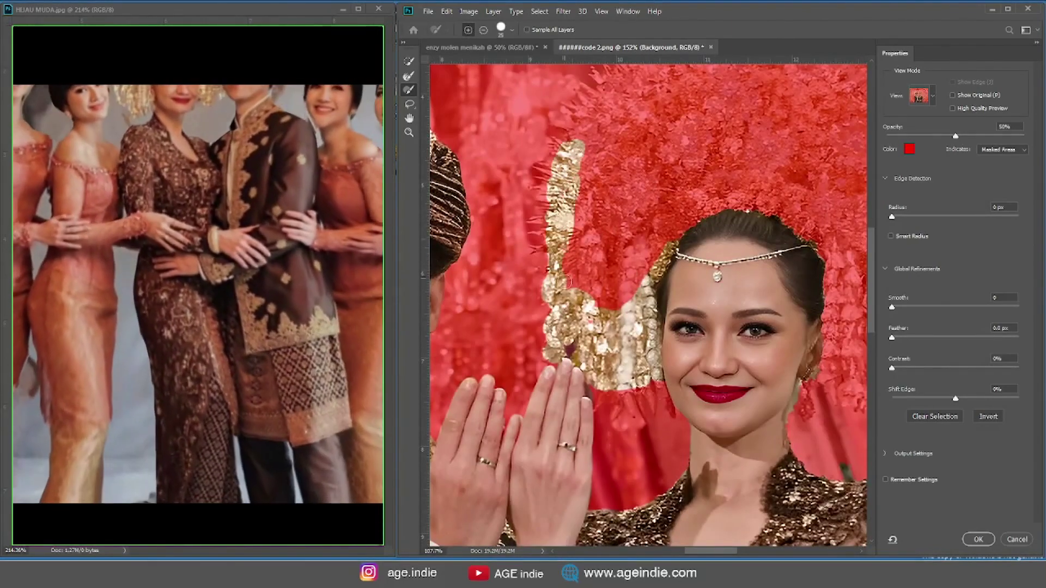
left_click_drag(701, 220, 567, 276)
mouse_move(480, 136)
left_mouse_down()
mouse_move(571, 92)
mouse_move(604, 130)
mouse_move(596, 175)
left_mouse_up()
mouse_move(618, 136)
left_mouse_down()
mouse_move(733, 184)
mouse_move(735, 221)
left_mouse_up()
left_click_drag(735, 220, 632, 190)
mouse_move(632, 190)
left_mouse_down()
mouse_move(613, 294)
mouse_move(543, 255)
left_mouse_up()
mouse_move(666, 191)
left_mouse_down()
mouse_move(675, 310)
mouse_move(568, 444)
left_mouse_up()
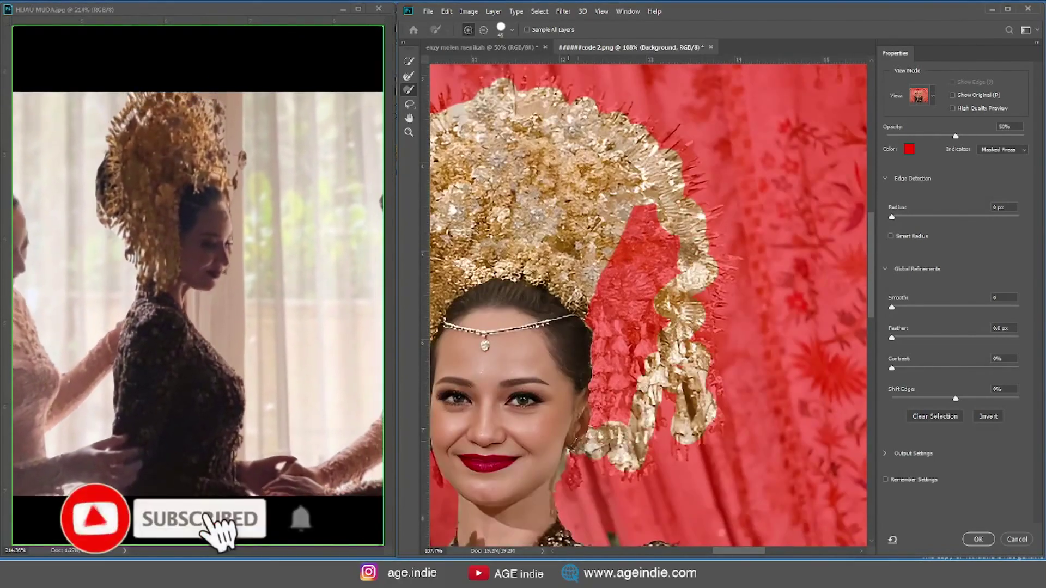
- Add the bride's earring and the hanging gold ornaments beside it to the selection with fine strokes
scroll(605, 352, "up", 4)
mouse_move(598, 299)
left_mouse_down()
mouse_move(571, 370)
mouse_move(613, 307)
left_mouse_up()
scroll(693, 333, "right", 3)
scroll(693, 333, "down", 1)
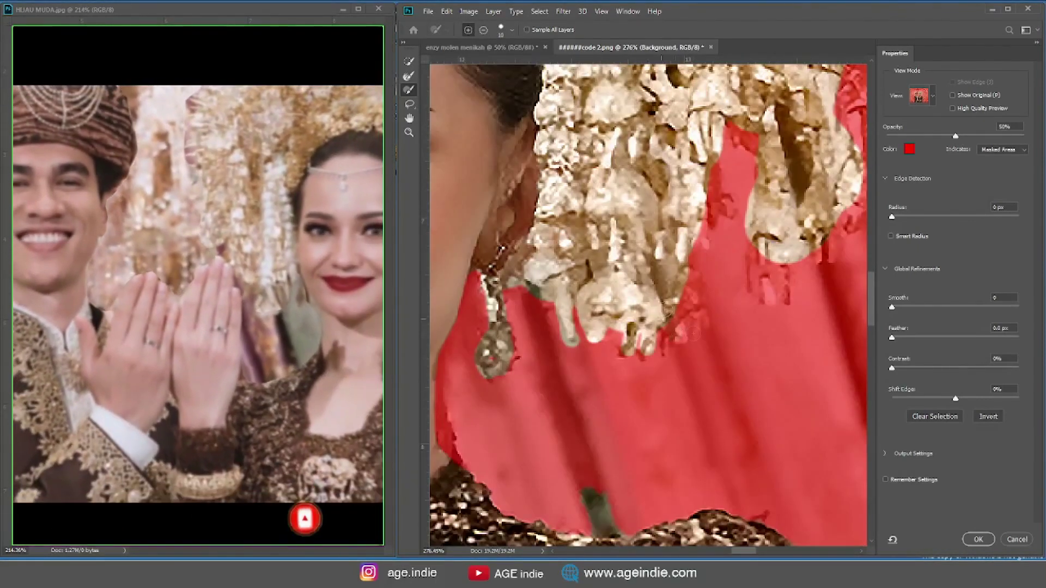
left_click_drag(748, 142, 479, 171)
left_click_drag(706, 247, 648, 315)
left_click_drag(667, 261, 697, 150)
left_click_drag(653, 175, 695, 395)
key("]")
key("]")
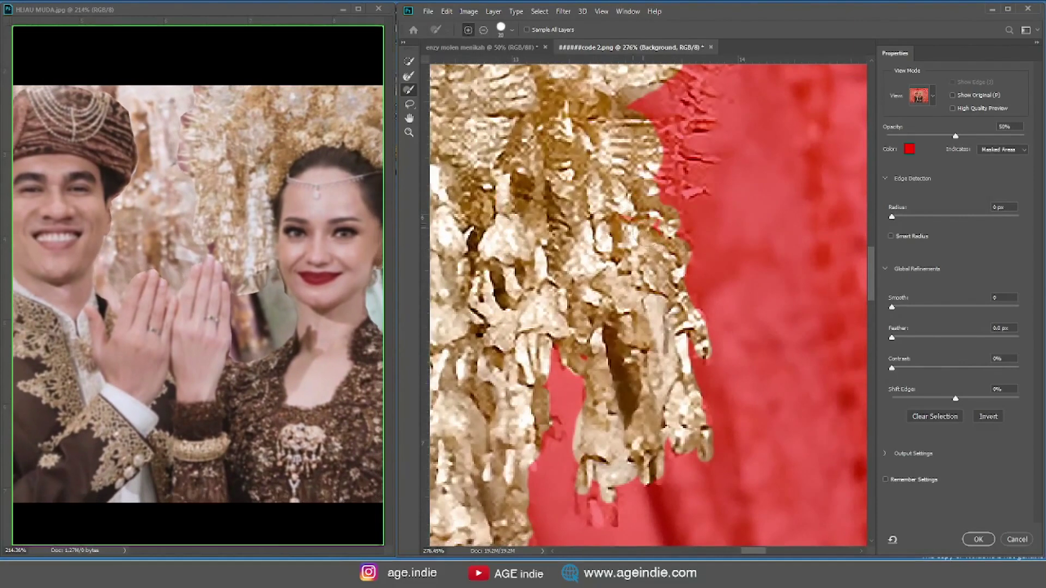
- Paint the headdress's outer edge on the side away from the groom into the selection, tracing its thin spikes with a smaller brush
left_click_drag(684, 206, 643, 103)
left_click_drag(642, 104, 689, 246)
key("[")
key("[")
key("[")
key("[")
left_click_drag(618, 153, 618, 321)
left_click_drag(615, 245, 664, 218)
mouse_move(654, 363)
left_mouse_down()
mouse_move(714, 354)
mouse_move(697, 300)
left_mouse_up()
left_click_drag(687, 341, 722, 321)
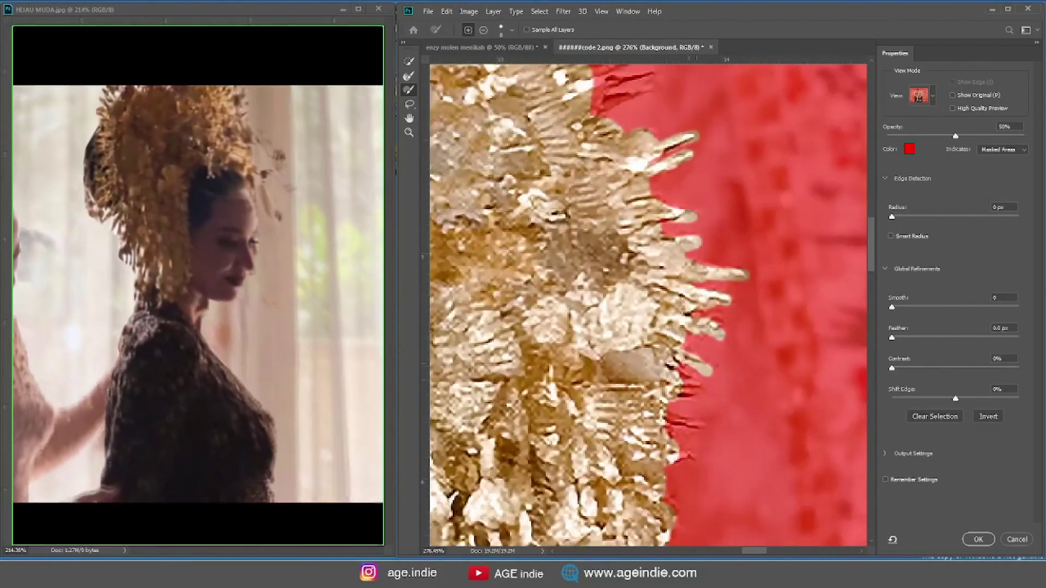
left_click_drag(669, 428, 700, 420)
left_click_drag(593, 115, 604, 297)
- Add the thin gold spikes along the headdress's upper edge and the edge facing the groom to the selection
scroll(610, 254, "left", 7)
scroll(610, 253, "up", 5)
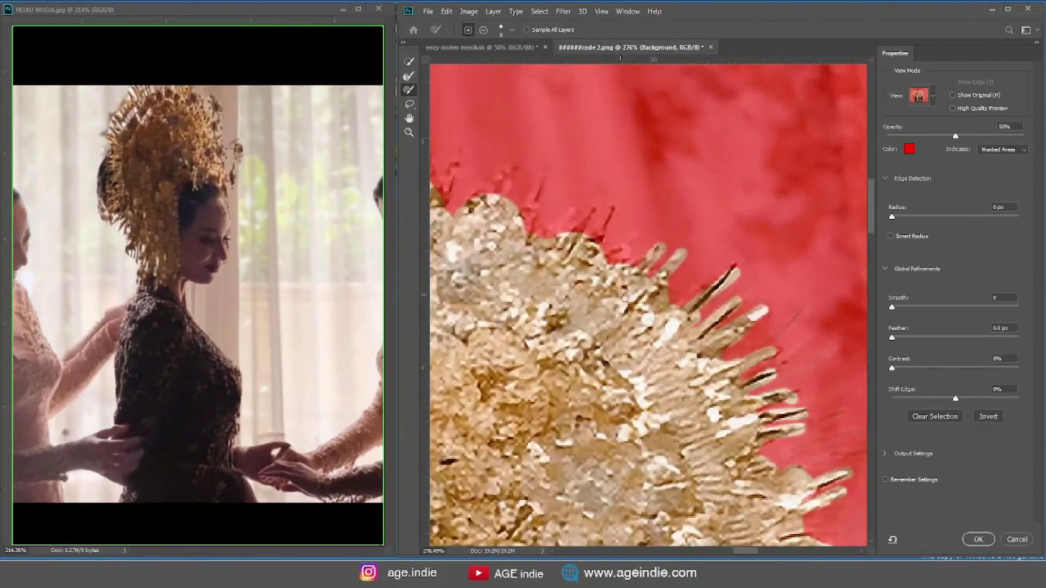
left_click_drag(528, 207, 615, 207)
left_click_drag(616, 194, 610, 206)
mouse_move(523, 229)
left_mouse_down()
mouse_move(694, 223)
mouse_move(534, 268)
mouse_move(561, 278)
left_mouse_up()
left_click_drag(546, 272, 532, 299)
scroll(648, 305, "down", 9)
scroll(648, 305, "left", 7)
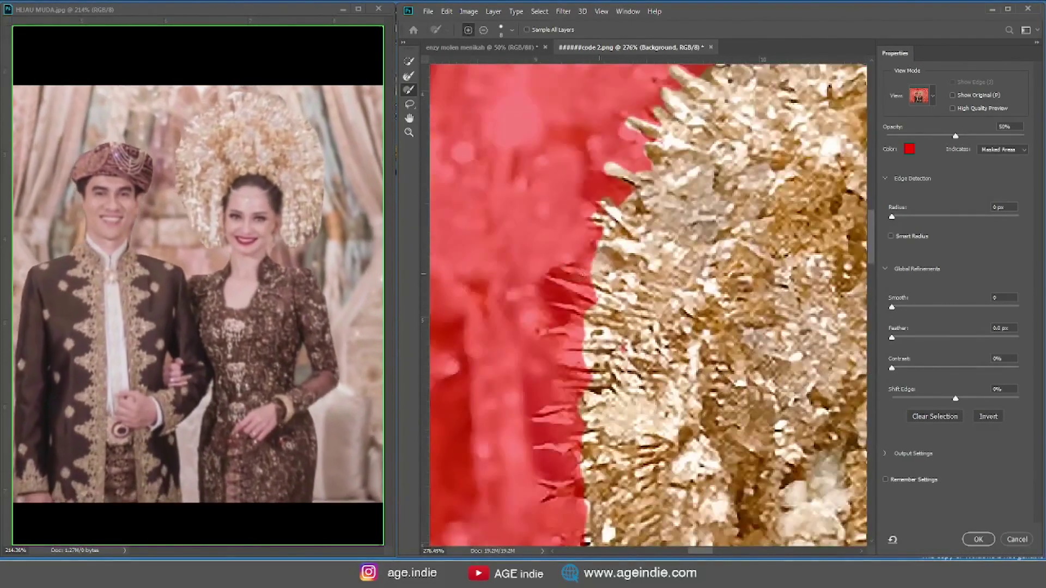
scroll(648, 305, "down", 10)
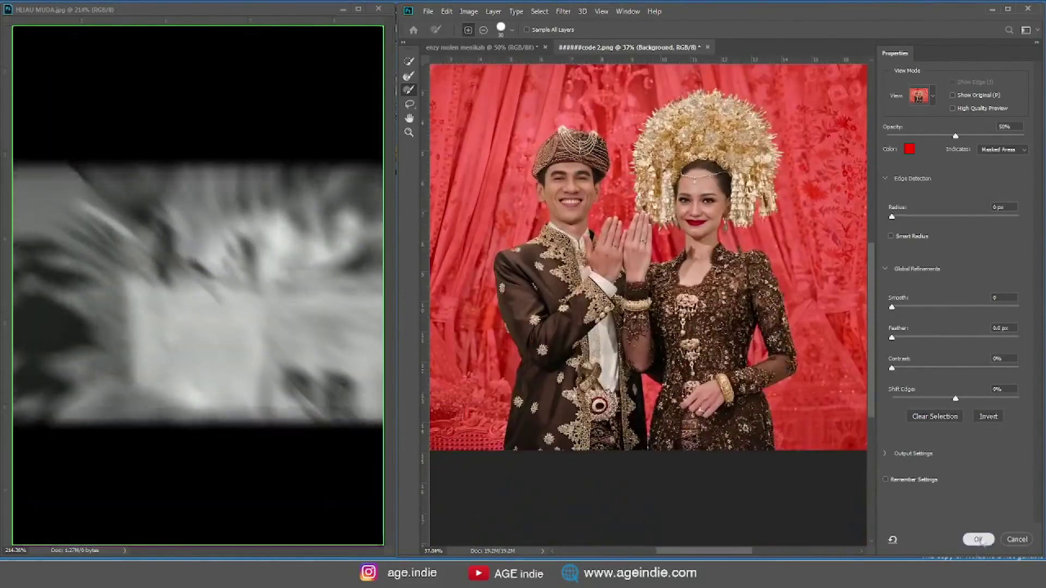
- Copy the couple from the refined selection to a new layer and move that layer into the other open document
left_click(978, 539)
key("ctrl+j")
key("v")
left_click_drag(572, 249, 511, 131)
scroll(642, 229, "down", 3)
left_click_drag(643, 229, 701, 251)
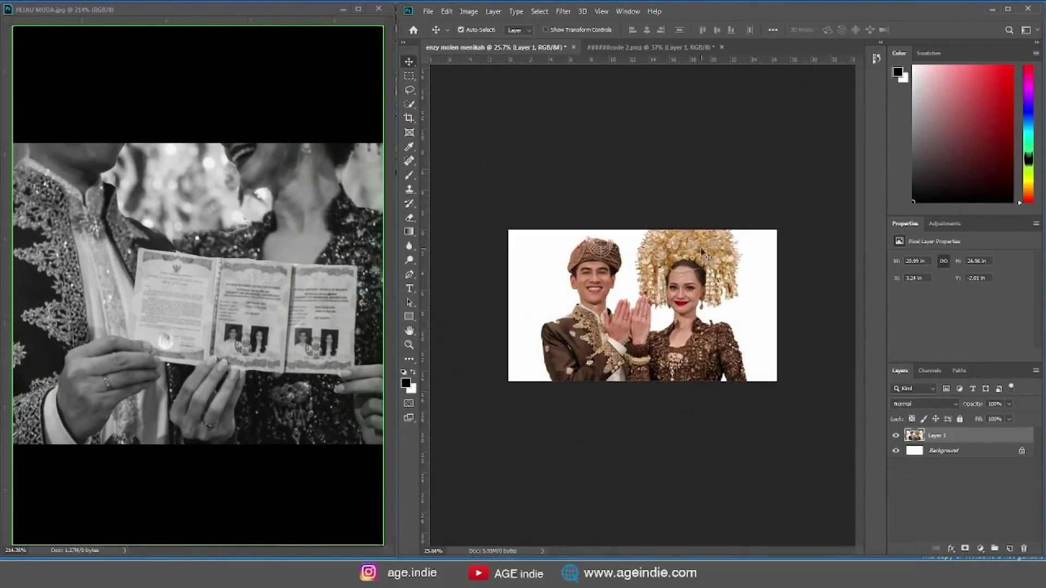
- Scale and position the couple in the right half of the white canvas, with their bodies meeting its lower edge
scroll(695, 296, "up", 1)
left_click_drag(695, 295, 683, 323)
left_click_drag(751, 227, 707, 279)
left_click_drag(675, 332, 738, 275)
left_click_drag(773, 448, 759, 432)
key("Return")
key("ctrl+0")
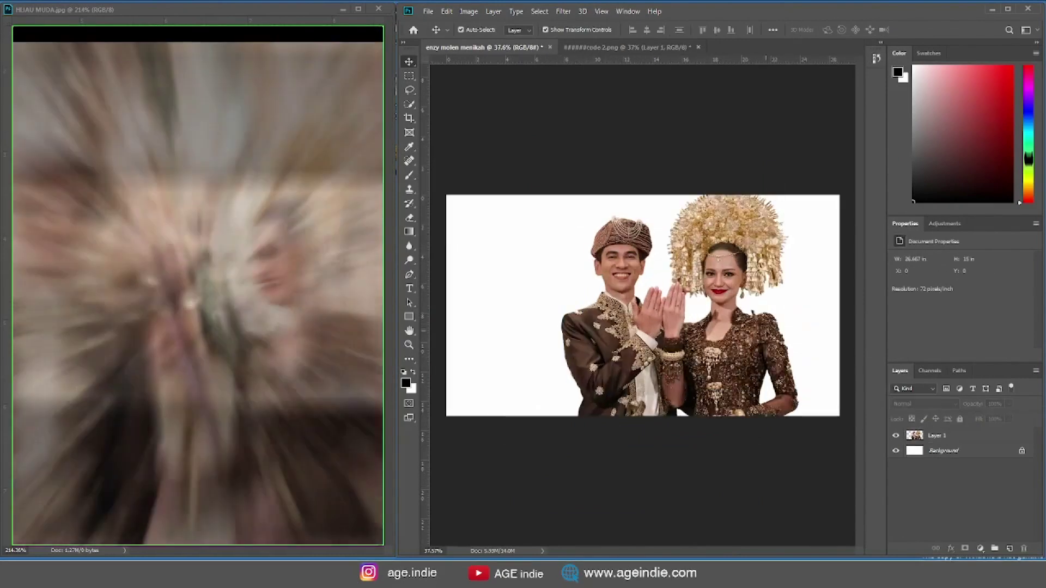
- Place the indiana-dunes-state-park-1848559_1920 landscape beneath the couple layer and enlarge it to cover the canvas
left_click_drag(654, 314, 656, 316)
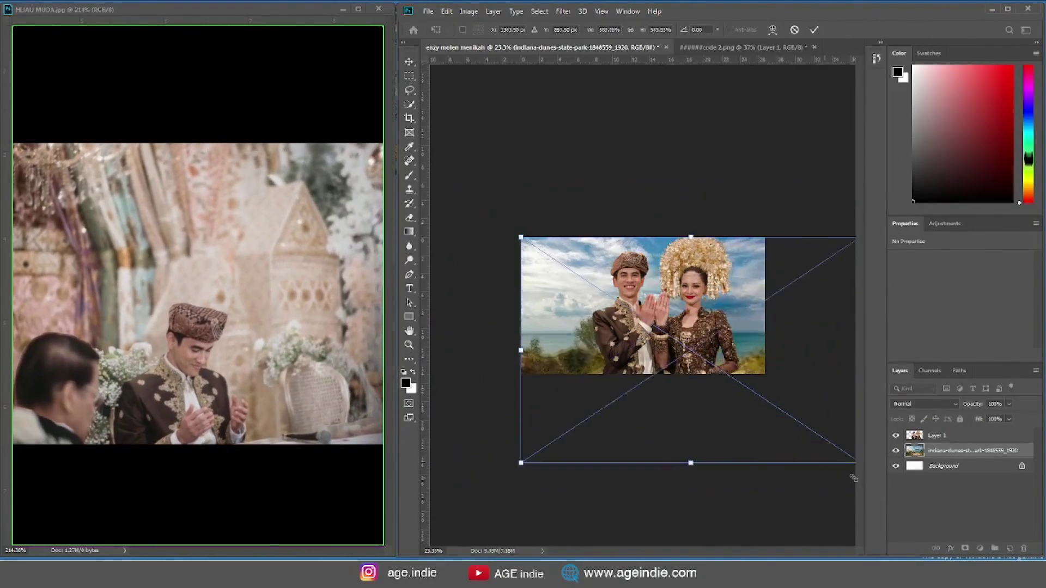
key("Return")
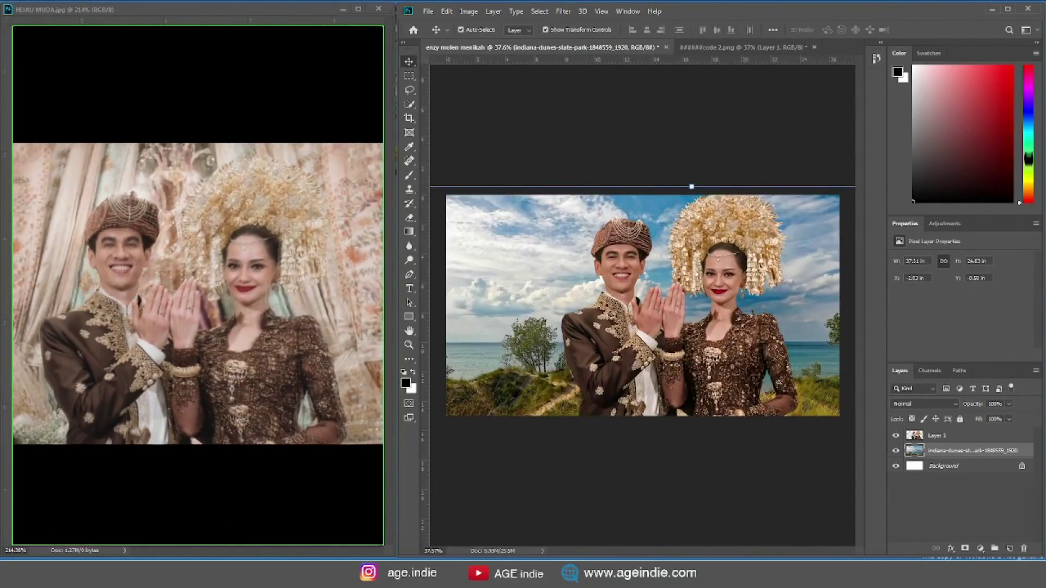
- Enlarge the langit morning orange sky over the landscape and give it a layer mask made from the Red channel
left_click_drag(680, 219, 682, 221)
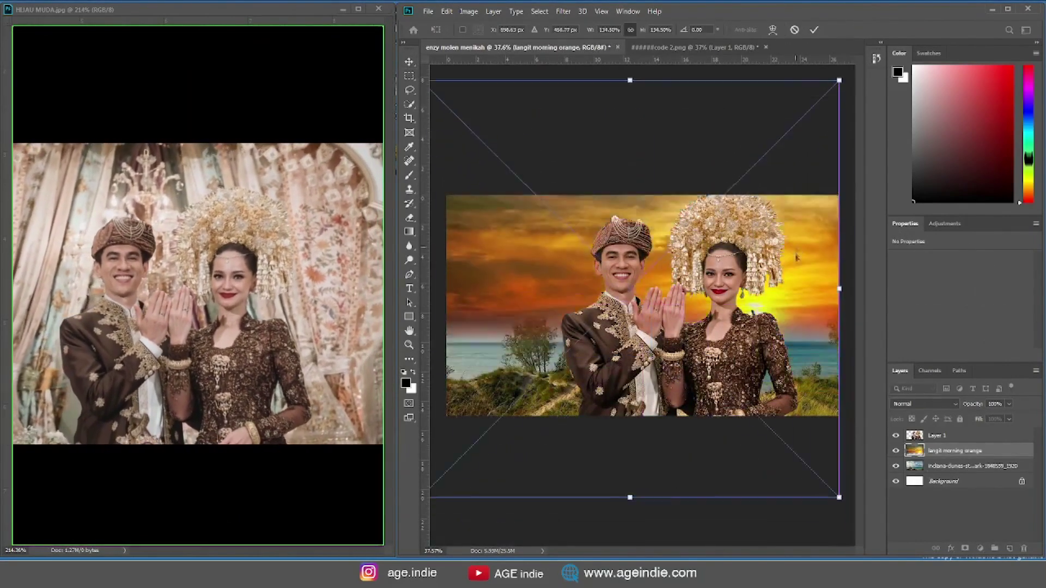
key("Return")
left_click(929, 370)
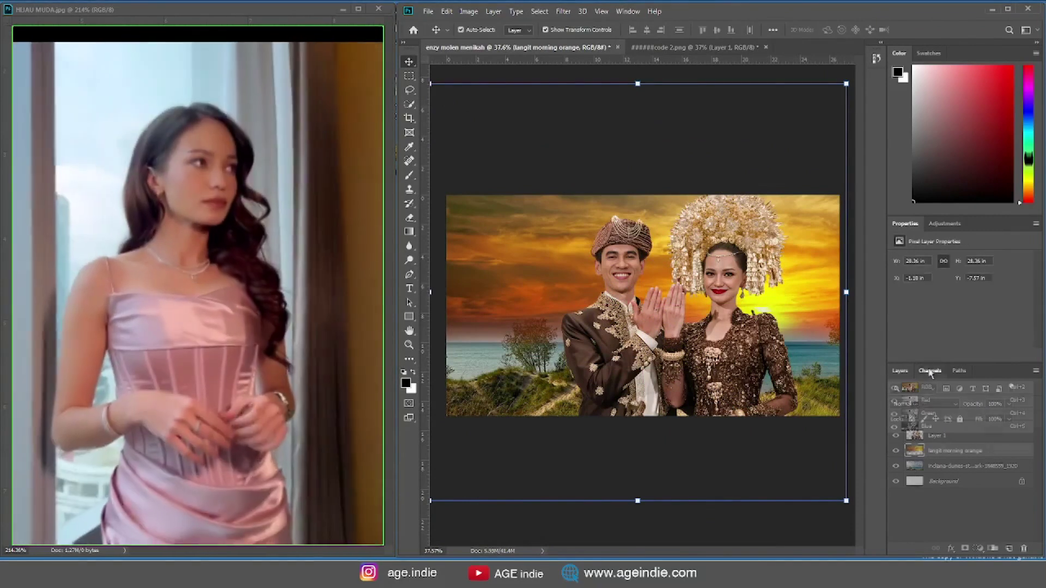
left_click(926, 400)
left_click(909, 400, "ctrl")
left_click(899, 370)
left_click(965, 548)
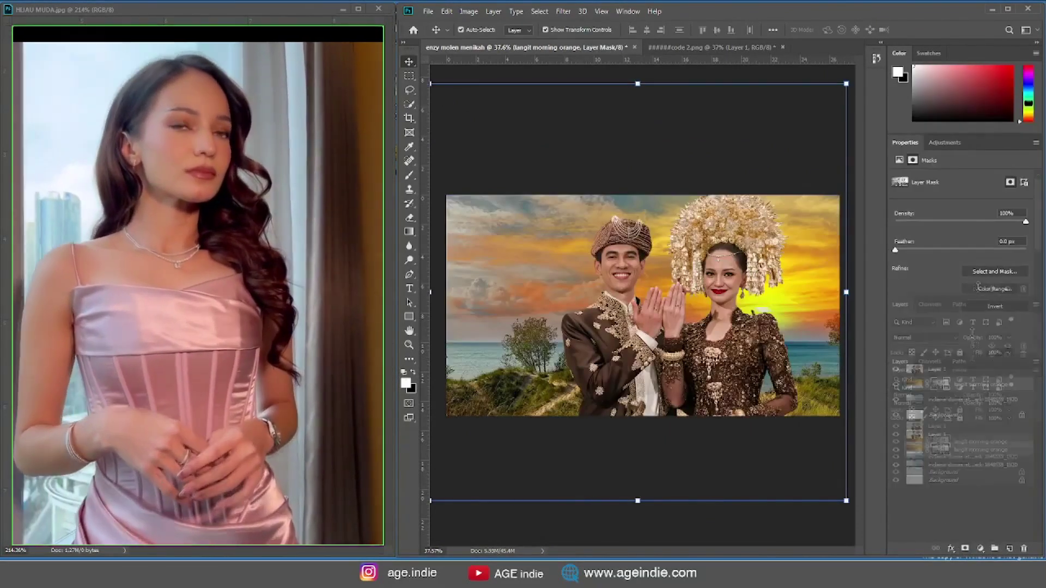
- Paint white on the sky layer's mask to reveal the orange clouds in the area beside the groom
key("b")
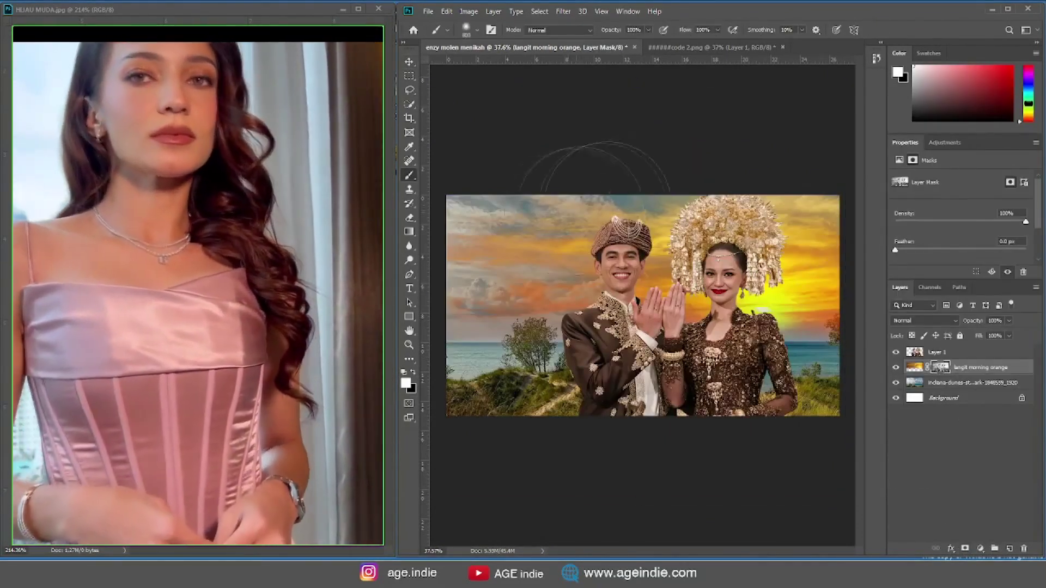
left_click_drag(572, 212, 517, 213)
key("bracketleft")
key("bracketleft")
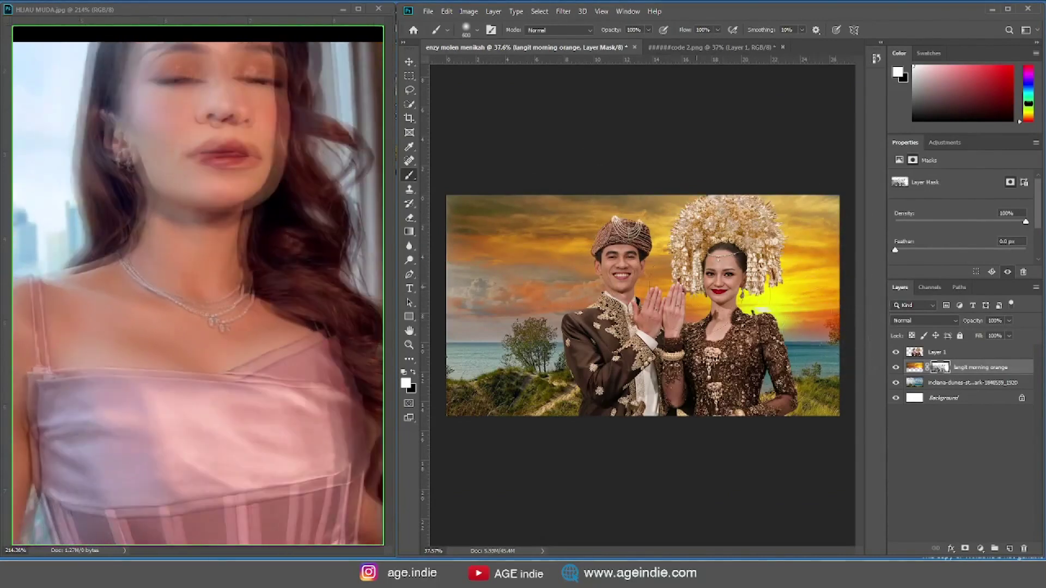
- Rename the seaside landscape layer to bg and shift its hue so the vegetation takes on reddish-brown tones
left_click(971, 382)
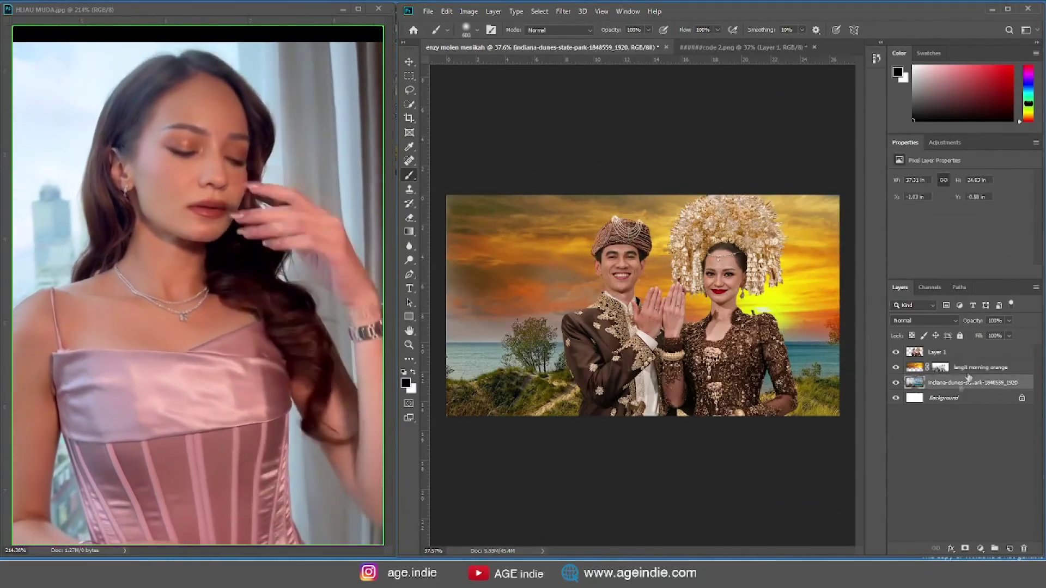
key("ctrl+u")
left_click_drag(447, 110, 846, 303)
left_click_drag(893, 377, 908, 377)
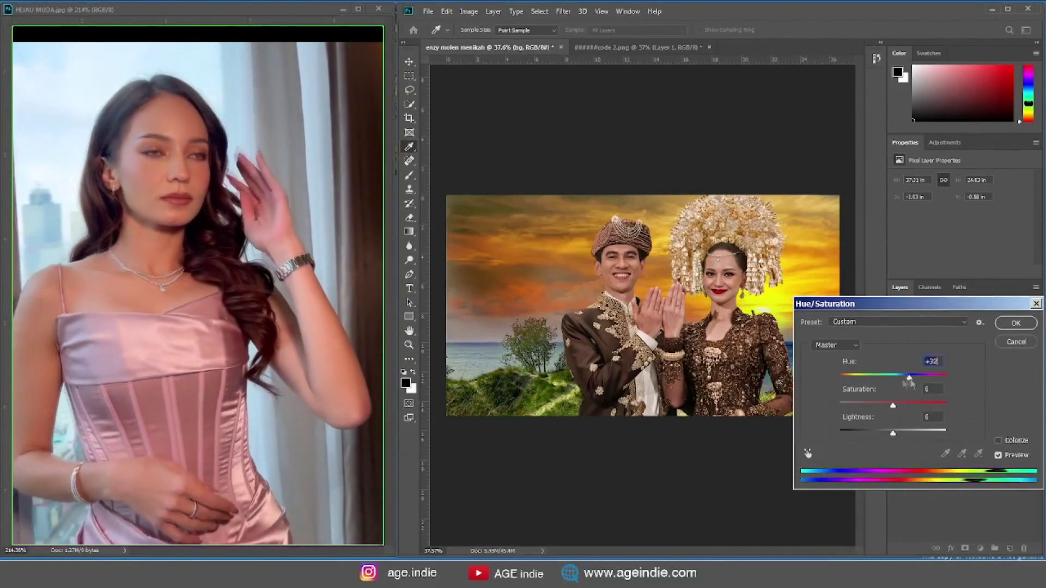
key("Return")
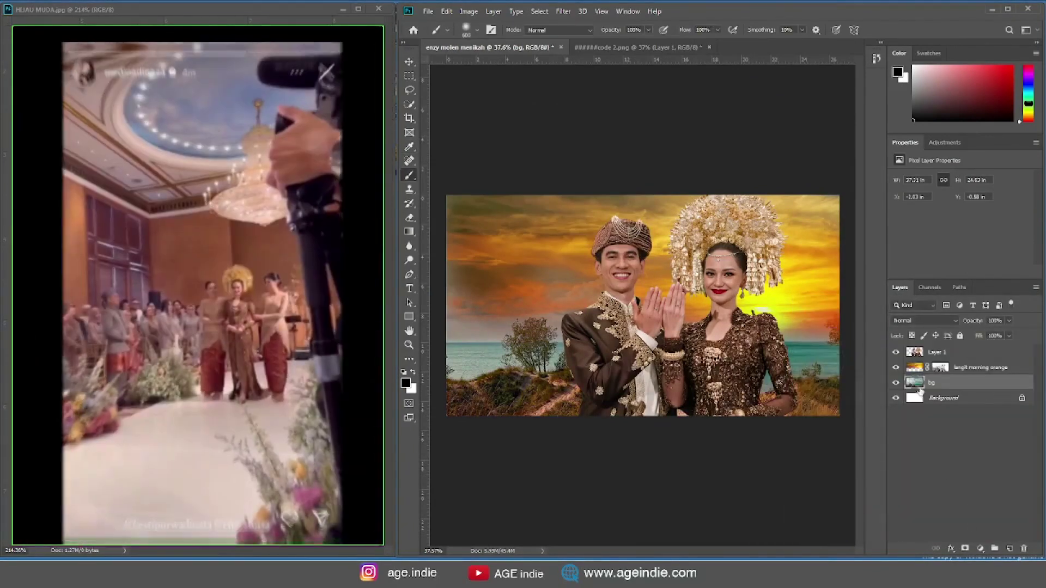
- Fade out the bg layer's sea and horizon with black on a new layer mask, and add a near-black solid colour fill beneath it
left_click(964, 548)
mouse_move(488, 318)
left_mouse_down()
mouse_move(505, 349)
mouse_move(795, 352)
left_mouse_up()
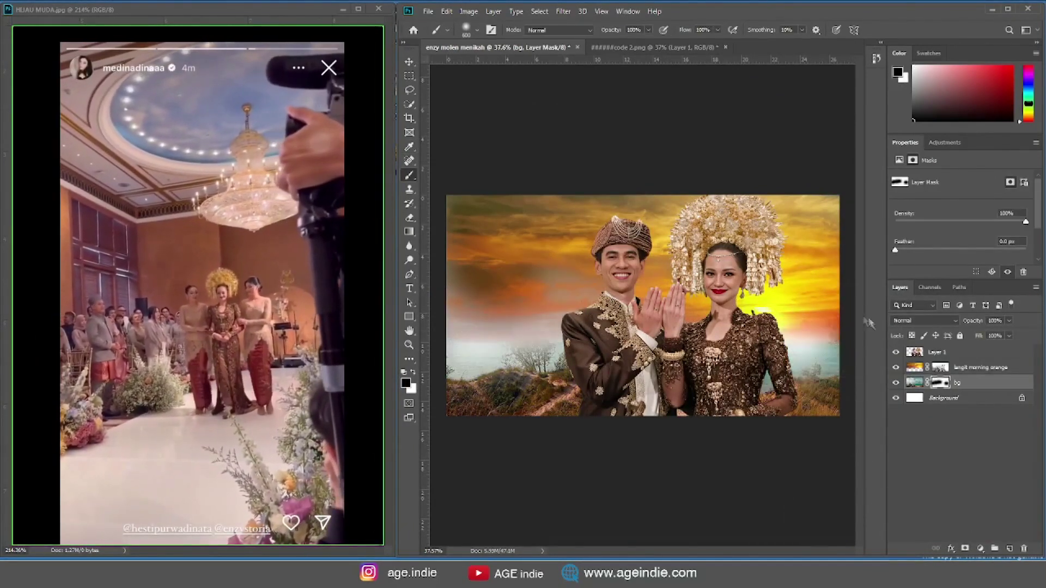
left_click(918, 400)
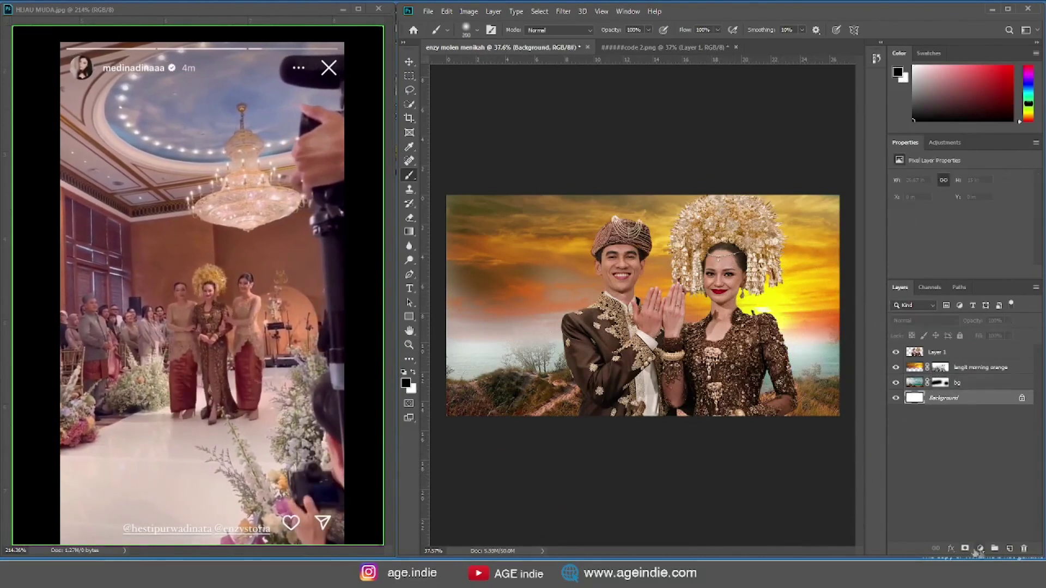
left_click(978, 549)
left_click(963, 357)
left_click_drag(580, 108, 861, 167)
left_click(604, 370)
key("Return")
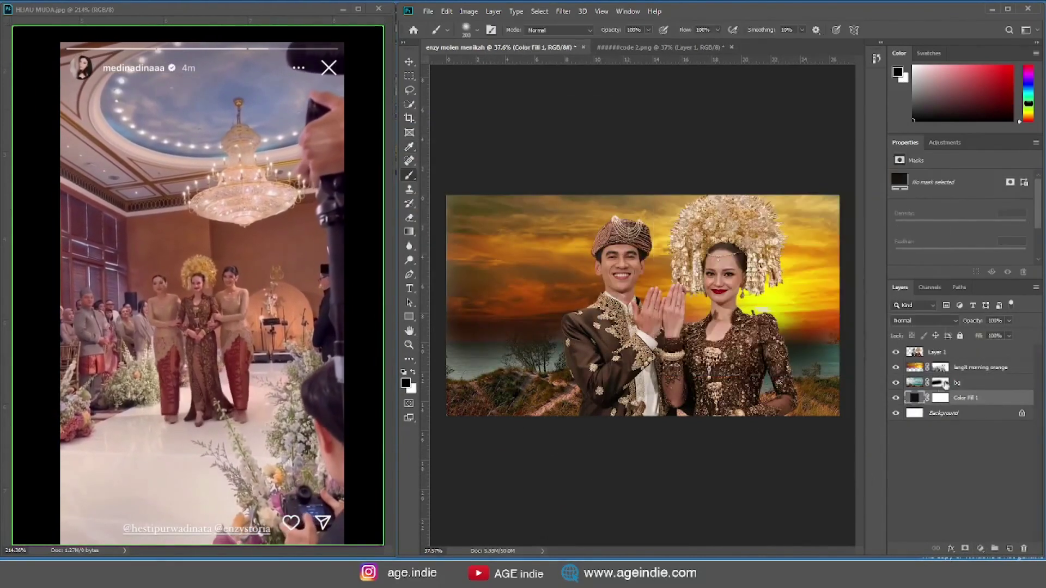
left_click(939, 382)
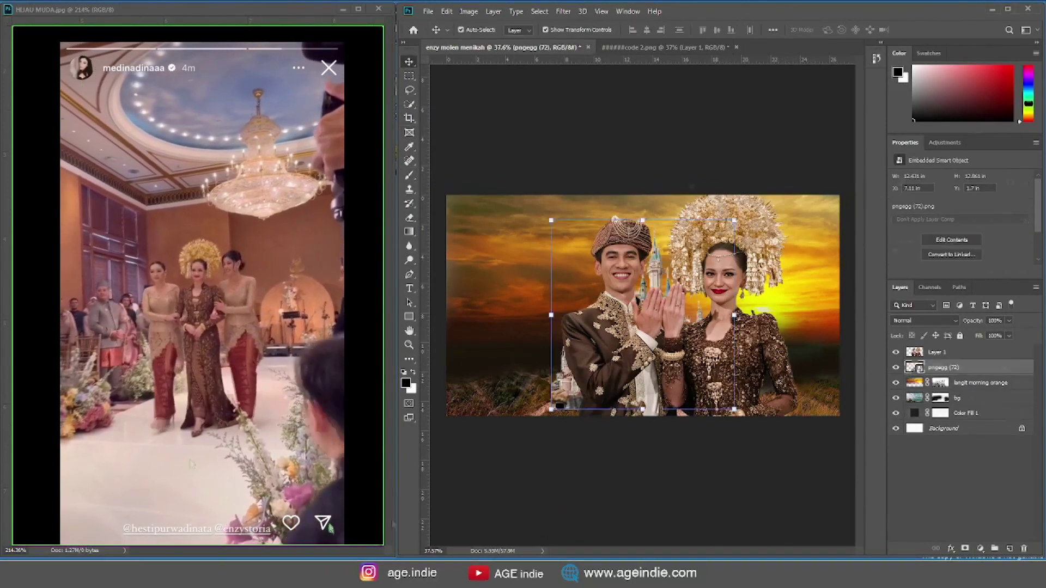
- Duplicate the pngegg (72) castle, flip the copy horizontally, and enlarge it to fill the left side of the scene behind the groom
key("Return")
key("ctrl+j")
key("ctrl+t")
left_click_drag(671, 228, 515, 237)
right_click(515, 236)
left_click(542, 429)
left_click_drag(578, 211, 541, 216)
left_click_drag(509, 418, 509, 393)
left_click_drag(518, 354, 505, 360)
key("Return")
- Blend the enlarged castle's base into the ground with a layer mask and delete the original pngegg (72) layer
double_click(964, 548)
key("b")
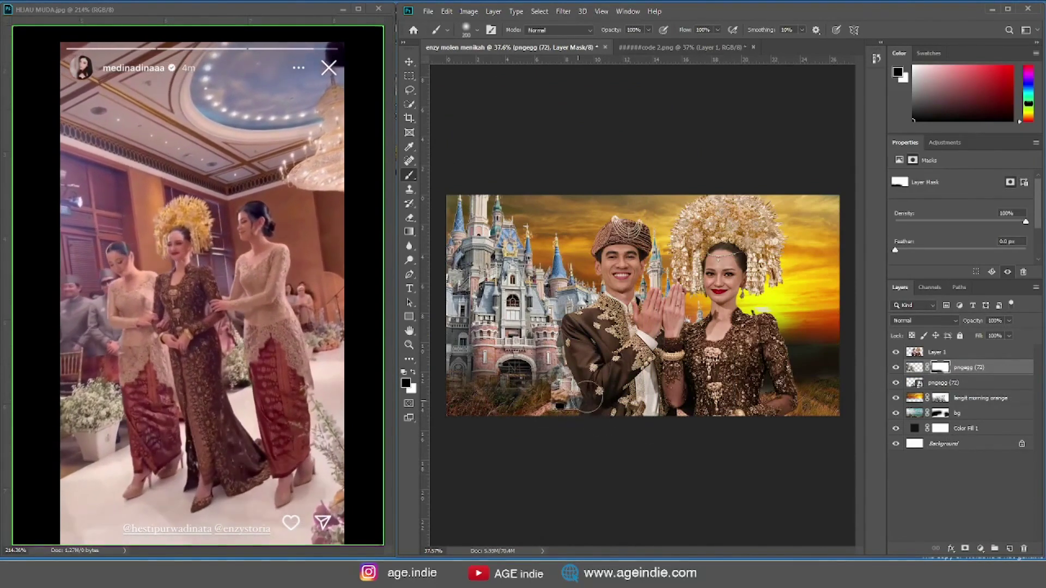
left_click(914, 384)
left_click(1023, 548)
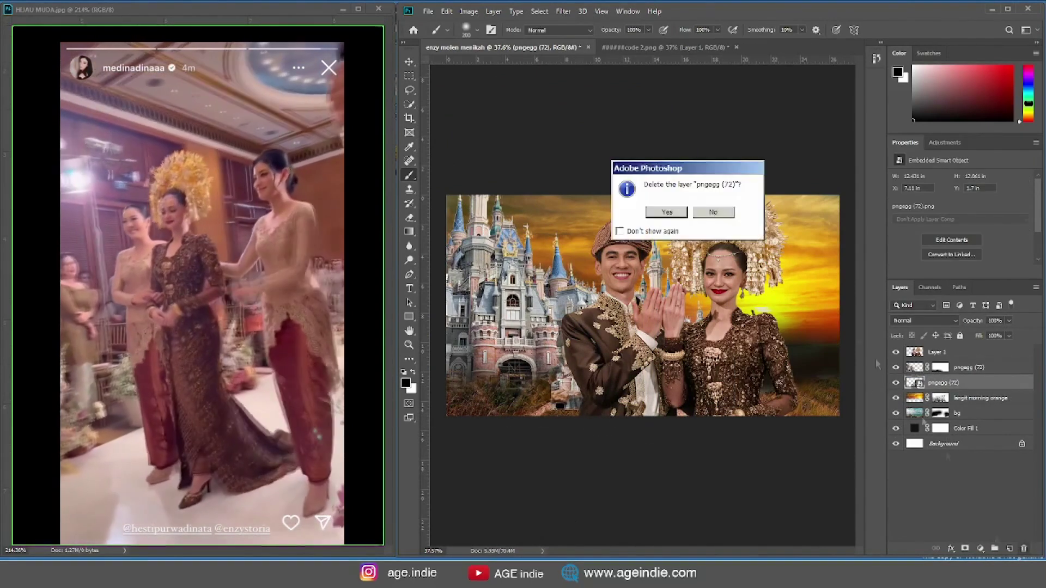
left_click(665, 212)
- Recolour the large castle with hue -180 and saturation +14, and darken it with lightness -15 and saturation +11
key("ctrl+u")
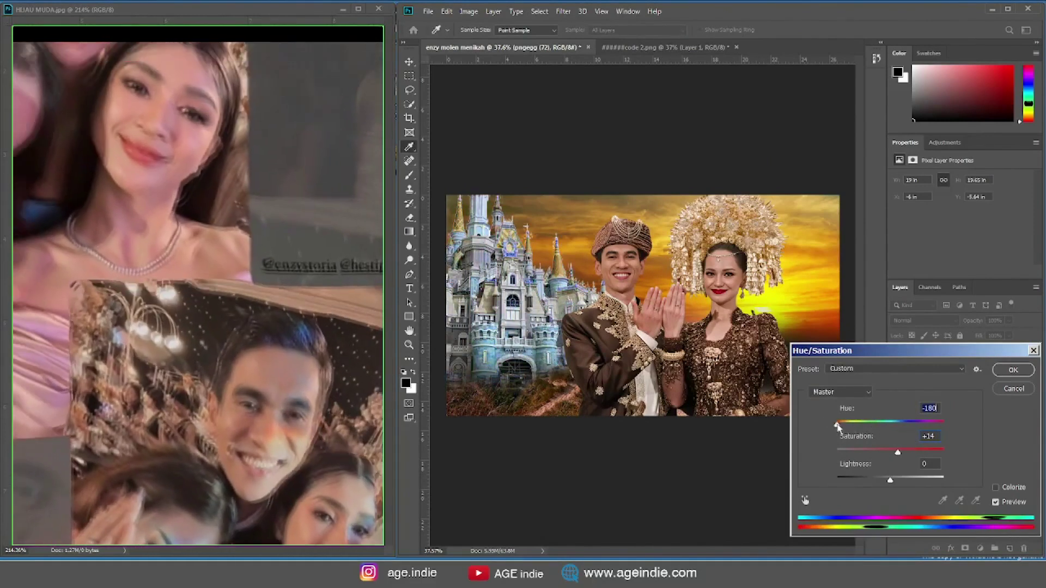
key("Escape")
key("ctrl+u")
left_click_drag(890, 481, 881, 482)
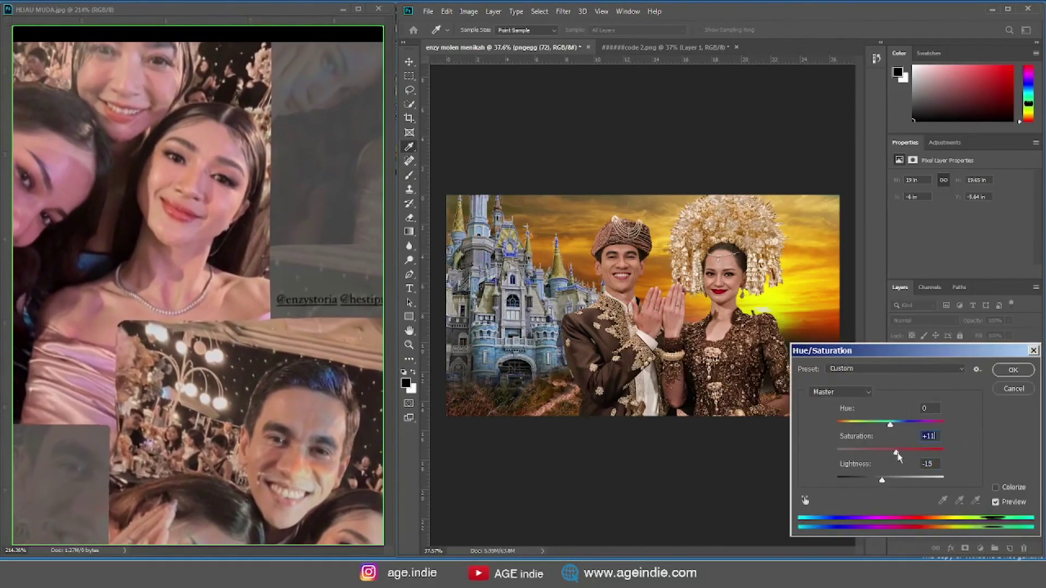
left_click(1012, 370)
- Place the pngegg (71) castle behind the bride at the canvas's right edge and adjust it to saturation +16 and lightness -16
key("v")
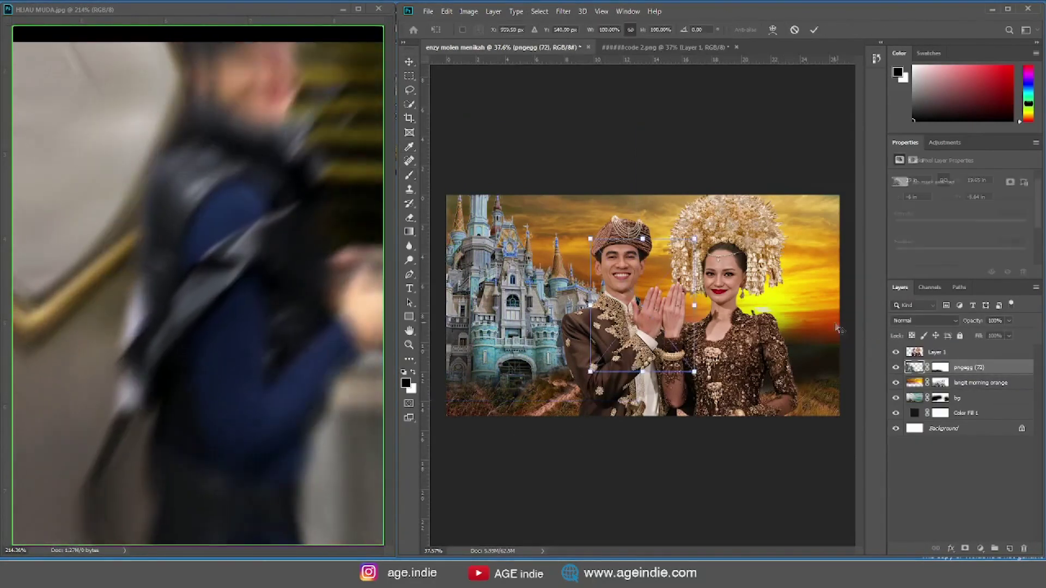
left_click_drag(635, 293, 788, 321)
key("Return")
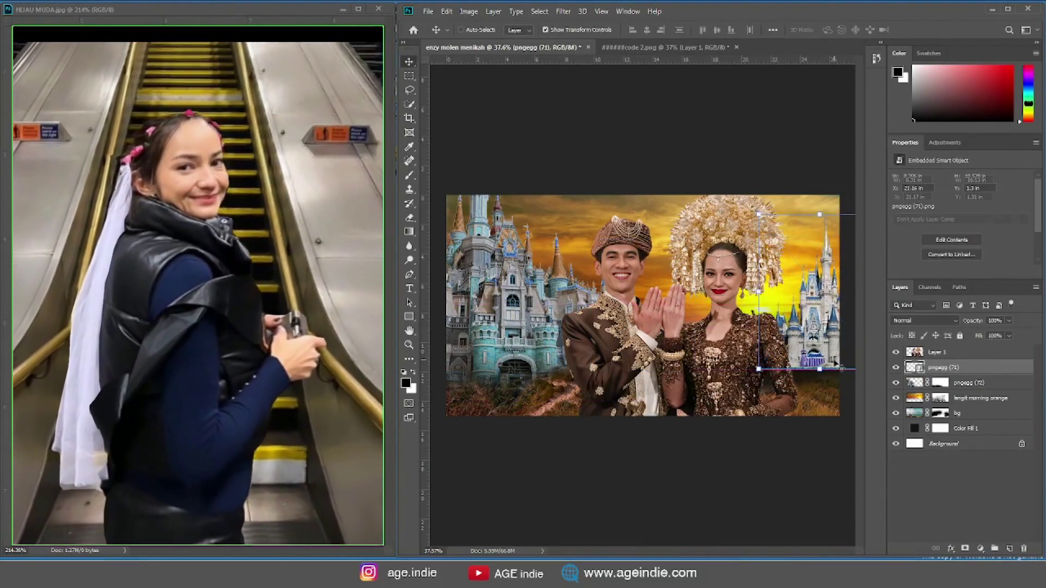
key("ctrl+u")
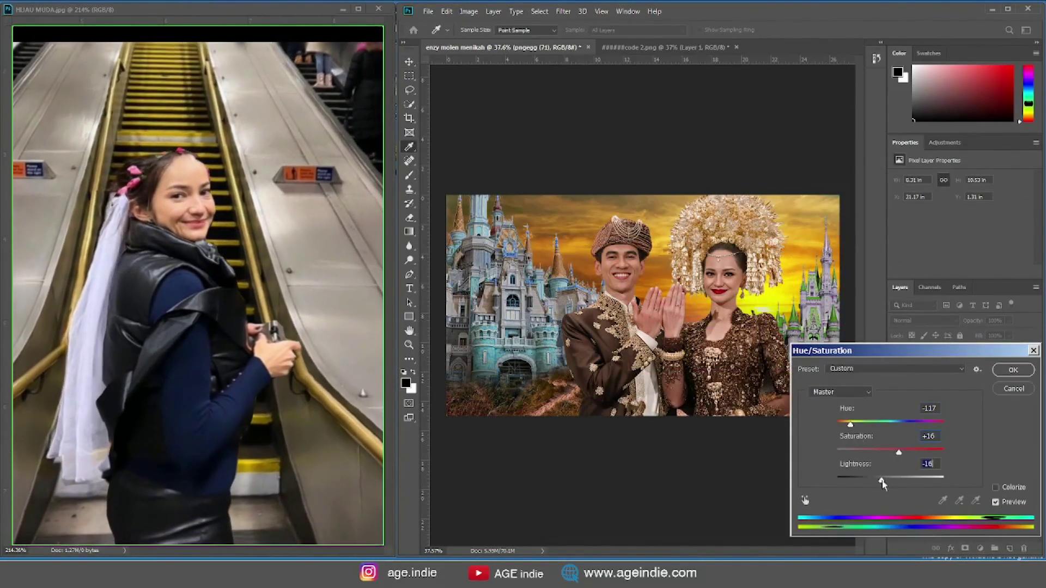
left_click(1012, 370)
left_click_drag(852, 427, 843, 436)
- Readjust the pngegg (72) castle's hue to give it blue spires and pinkish walls
left_click(958, 382)
key("ctrl+u")
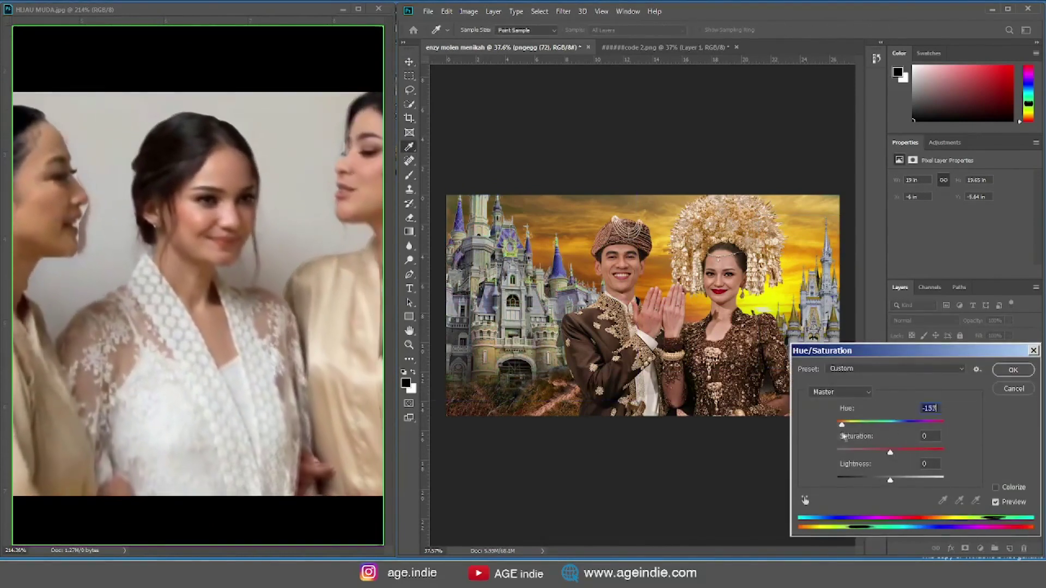
left_click(1022, 388)
- Add a mask to the pngegg (71) castle and brush its base away into the grass
left_click(995, 368)
double_click(964, 548)
key("b")
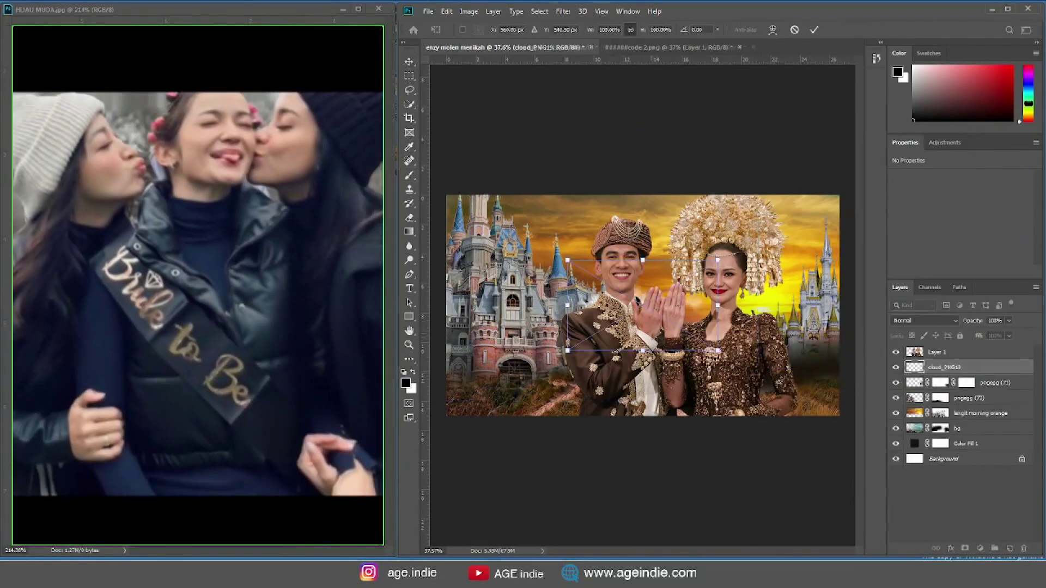
- Enlarge the cloud_PNG19 cloud low beside the bride, and place a horizontally flipped copy low beside the groom
left_click_drag(743, 429, 653, 450)
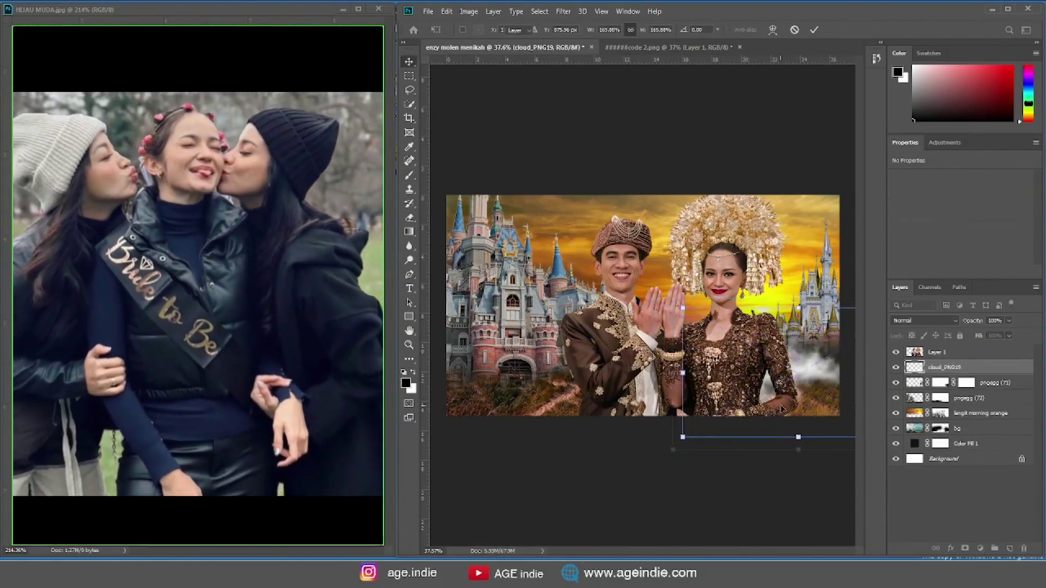
key("ctrl+j")
key("ctrl+t")
right_click(799, 361)
left_click(831, 487)
left_click_drag(829, 390, 565, 390)
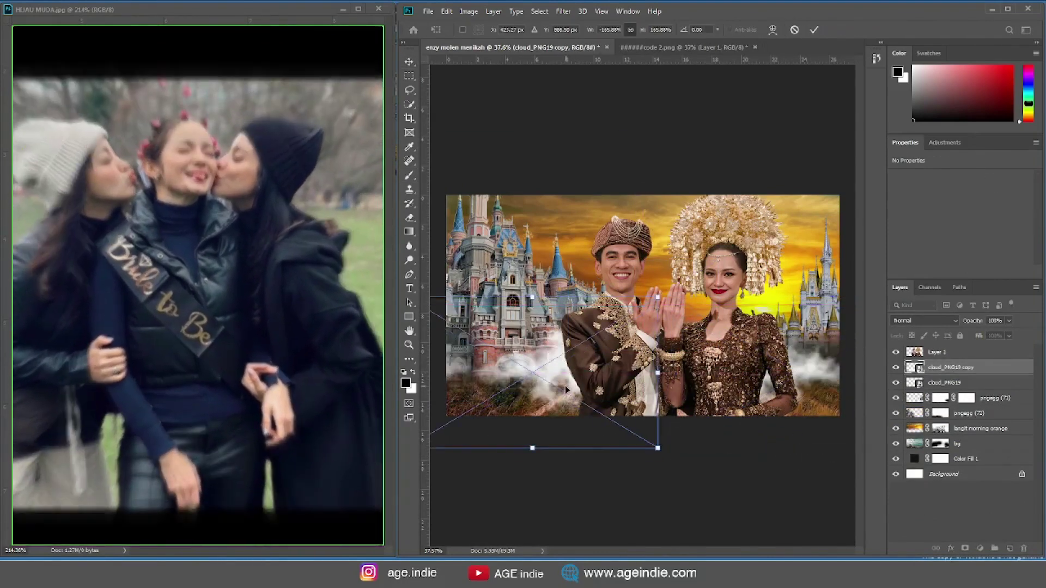
key("Return")
- Add a new layer in Overlay mode beneath the couple and shade the backdrop with a black brush at 30% opacity
left_click(1008, 548)
key("b")
left_click(924, 320)
left_click(920, 411)
scroll(610, 316, "up", 1)
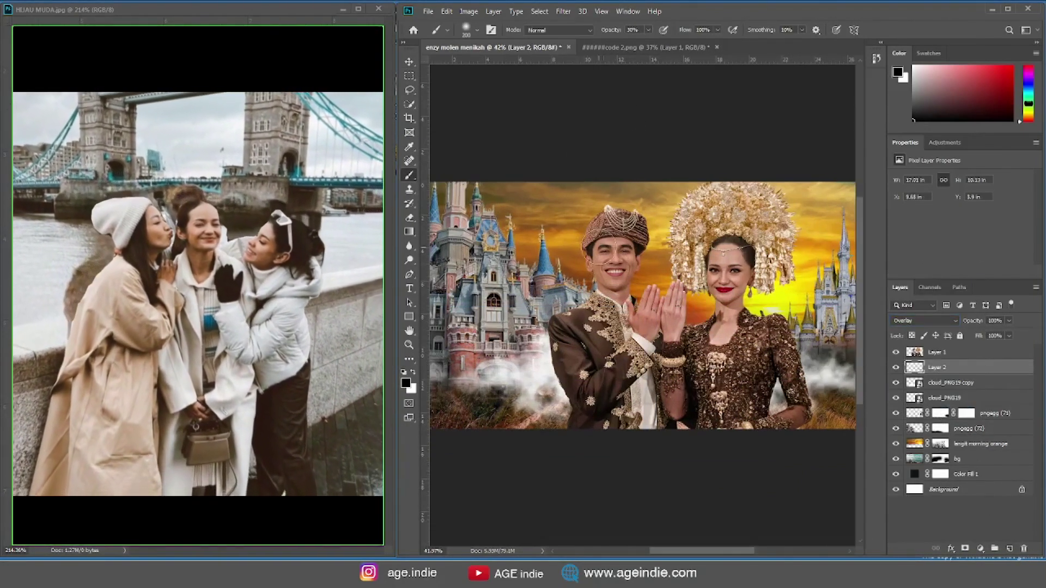
- Brighten the backdrop around the couple on the Overlay layer with a white brush, raising its opacity to 70% and its size to 400
key("x")
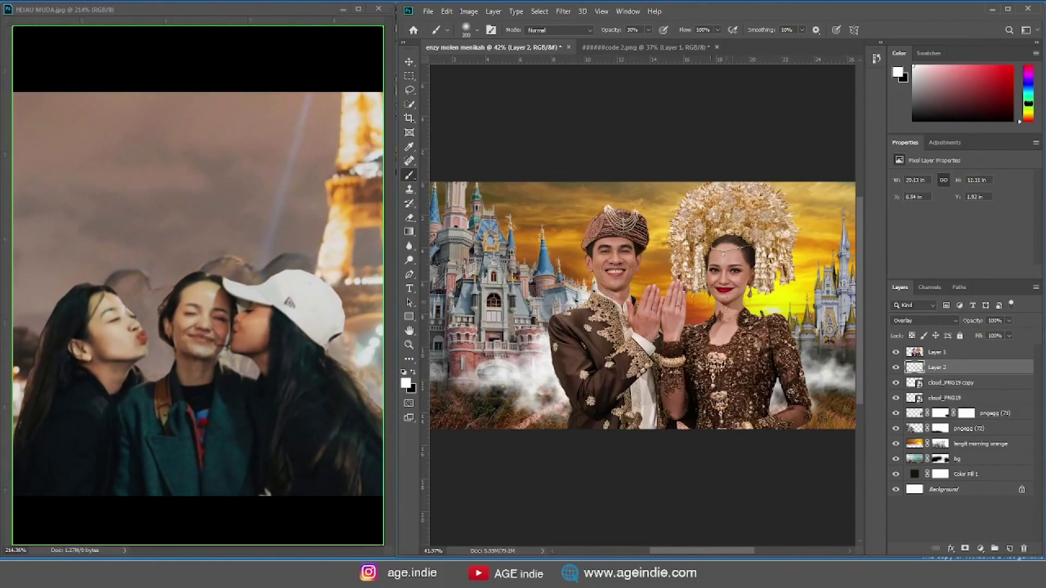
left_click_drag(576, 264, 736, 390)
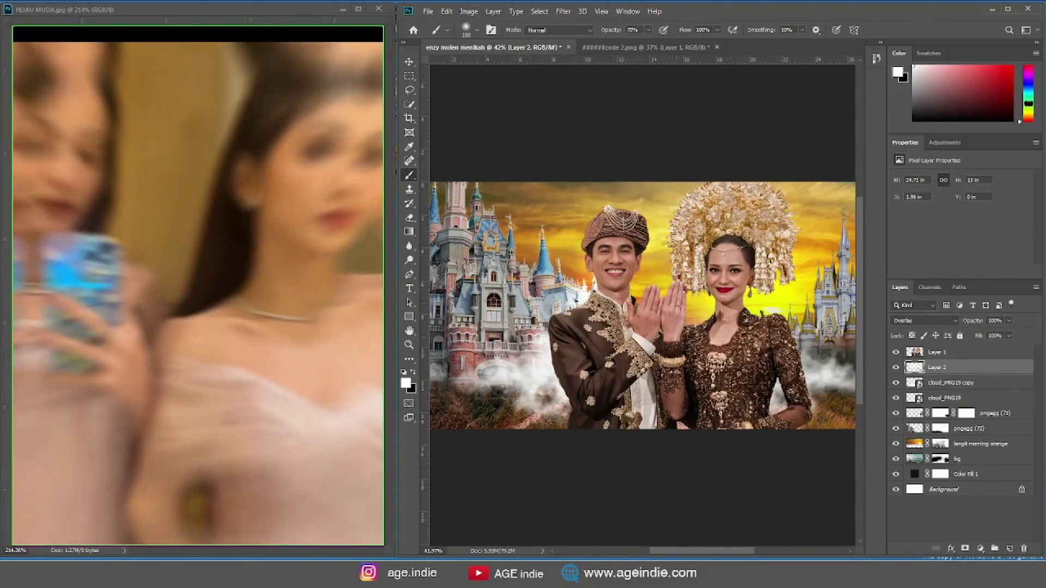
key("bracketright")
key("bracketright")
key("bracketright")
key("bracketright")
key("bracketright")
scroll(762, 452, "down", 2)
scroll(709, 223, "up", 1)
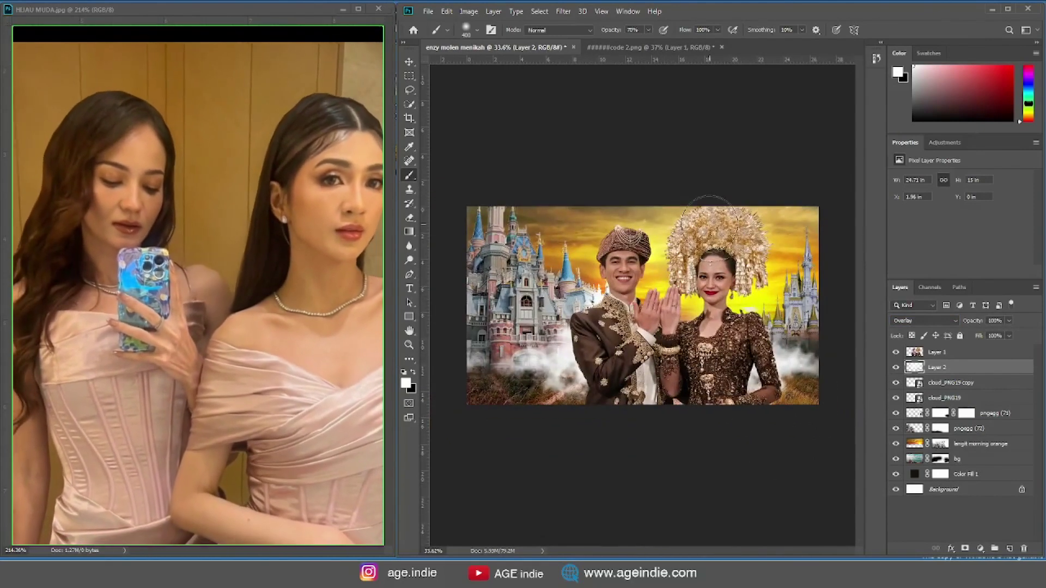
- Duplicate the cloud_PNG19 copy layer, bring the duplicate above the couple, and scale and position it over their lower bodies
left_click(932, 386)
key("ctrl+j")
key("ctrl+shift+bracketright")
key("ctrl+t")
left_click_drag(586, 371, 748, 417)
left_click_drag(594, 344, 548, 319)
mouse_move(727, 420)
left_mouse_down()
mouse_move(729, 443)
mouse_move(720, 427)
mouse_move(728, 429)
left_mouse_up()
key("Return")
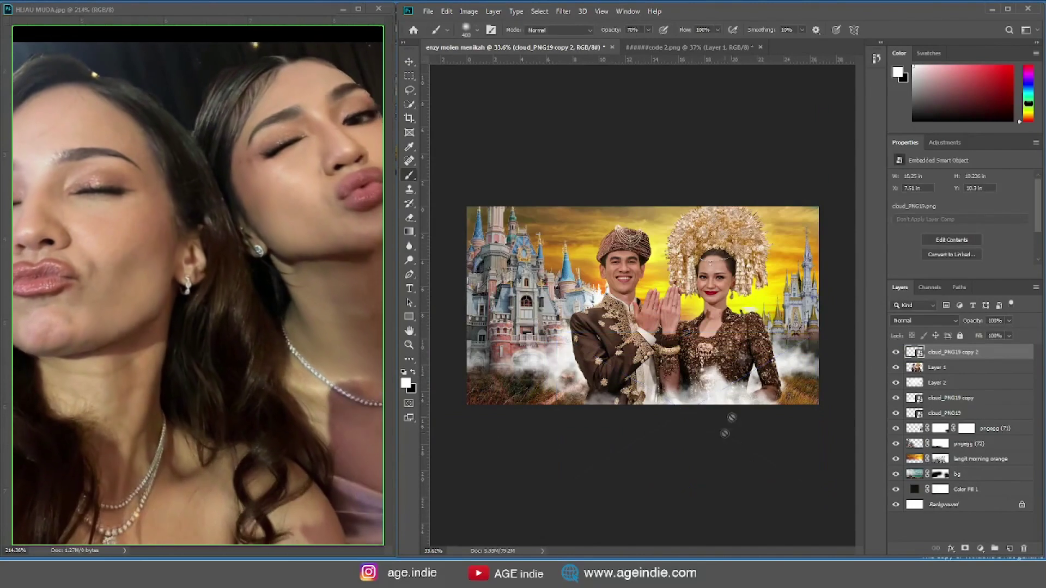
- Set the front cloud's hue to -80, saturation to +8 and lightness to -49
key("ctrl+u")
left_click_drag(886, 483, 866, 490)
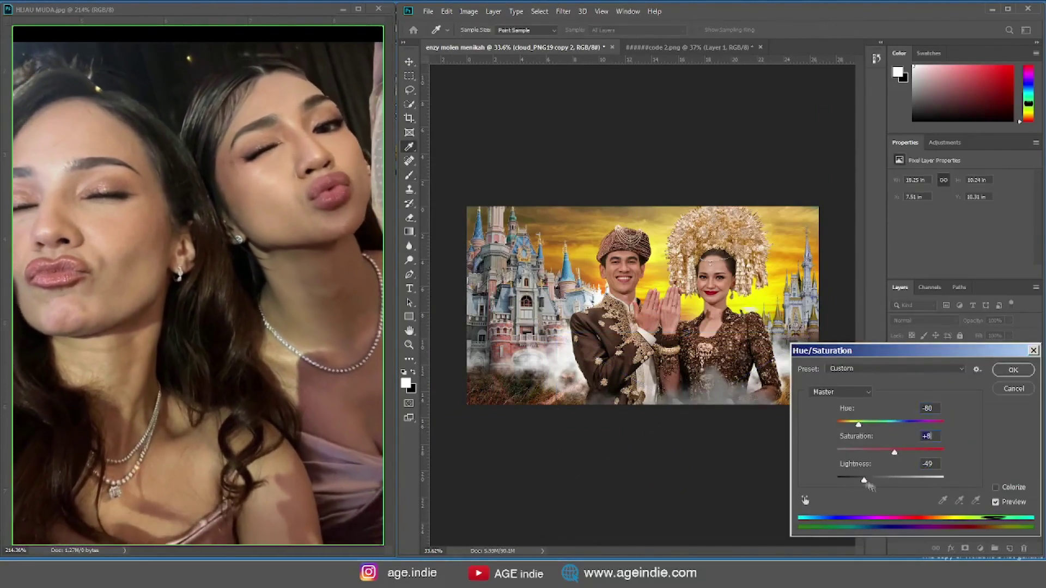
key("Return")
- Reposition the front cloud lower along the canvas's bottom edge
key("ctrl+t")
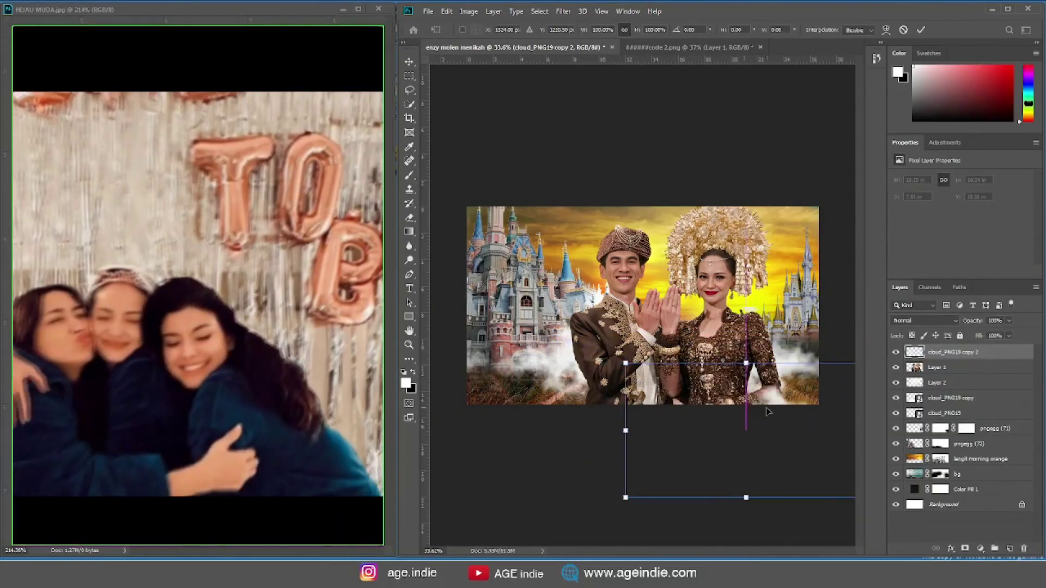
key("Return")
left_click_drag(782, 400, 563, 414)
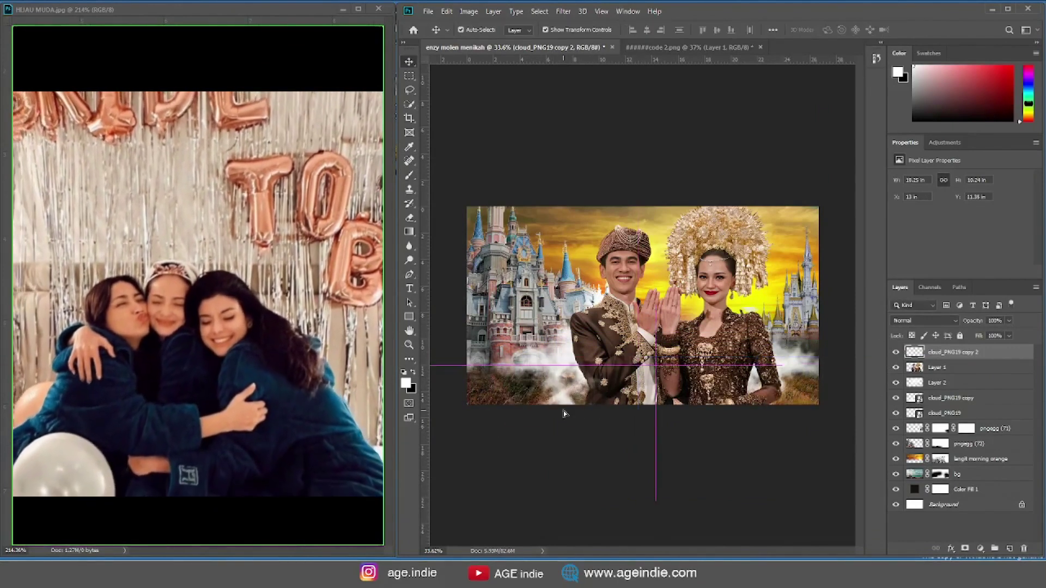
left_click_drag(434, 366, 411, 352)
key("Return")
left_click(786, 481)
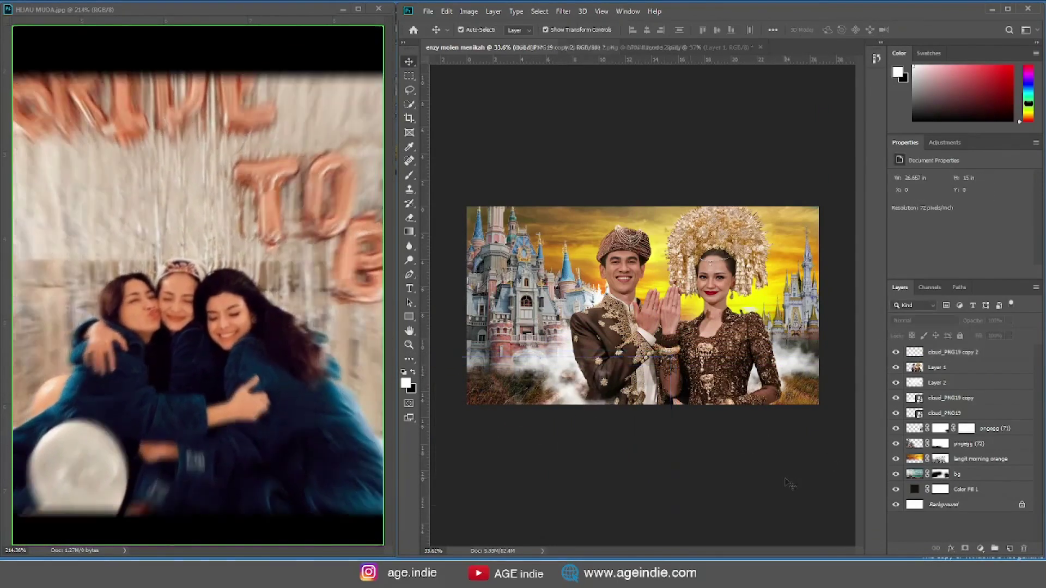
- Place the 7009049 birds behind the couple, flip them horizontally, and shrink and move them into the sky right of the headdress
scroll(707, 325, "up", 2)
left_click(937, 383)
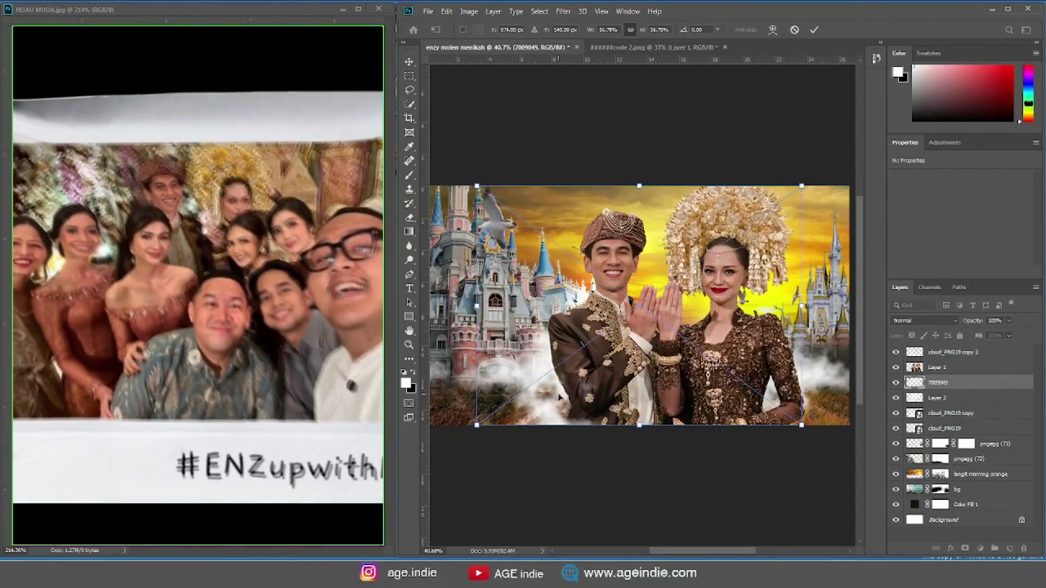
right_click(673, 232)
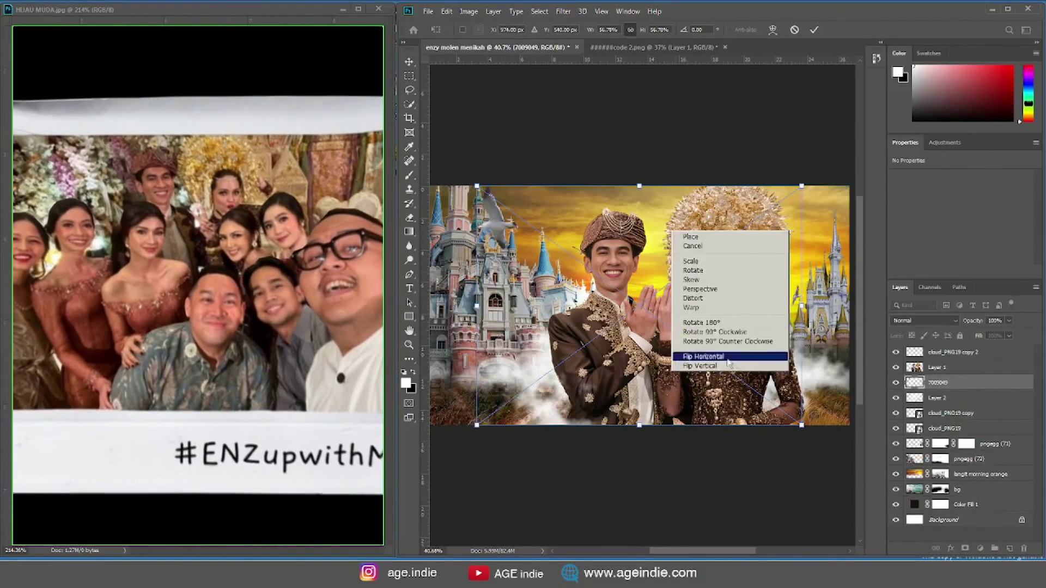
left_click(718, 357)
left_click_drag(801, 424, 759, 394)
left_click_drag(611, 319, 679, 319)
key("Return")
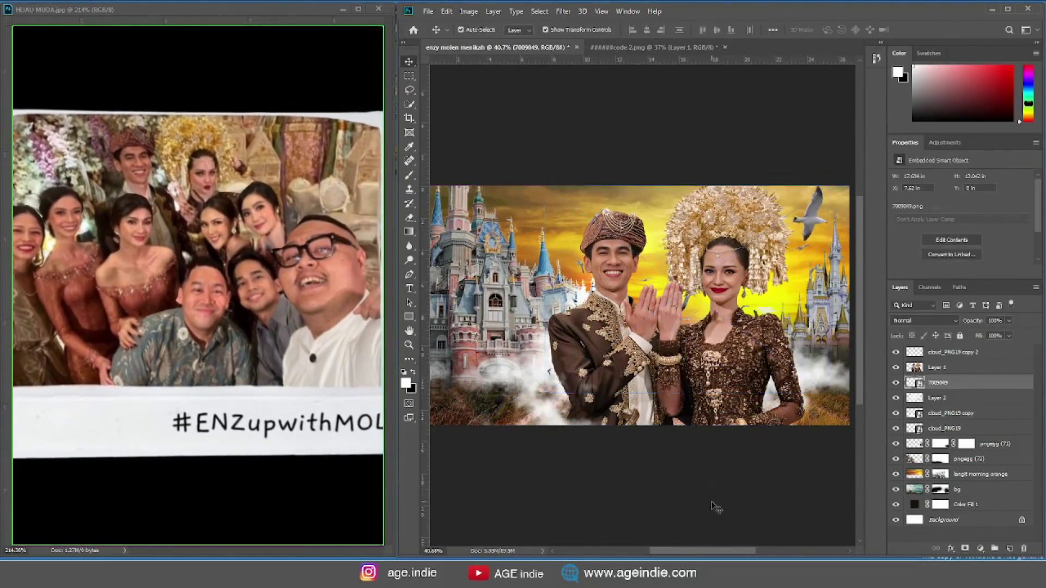
- Raise the lightness of the langit morning orange sky layer to +4 with Hue/Saturation
left_click(915, 475)
key("ctrl+u")
left_click_drag(890, 480, 896, 481)
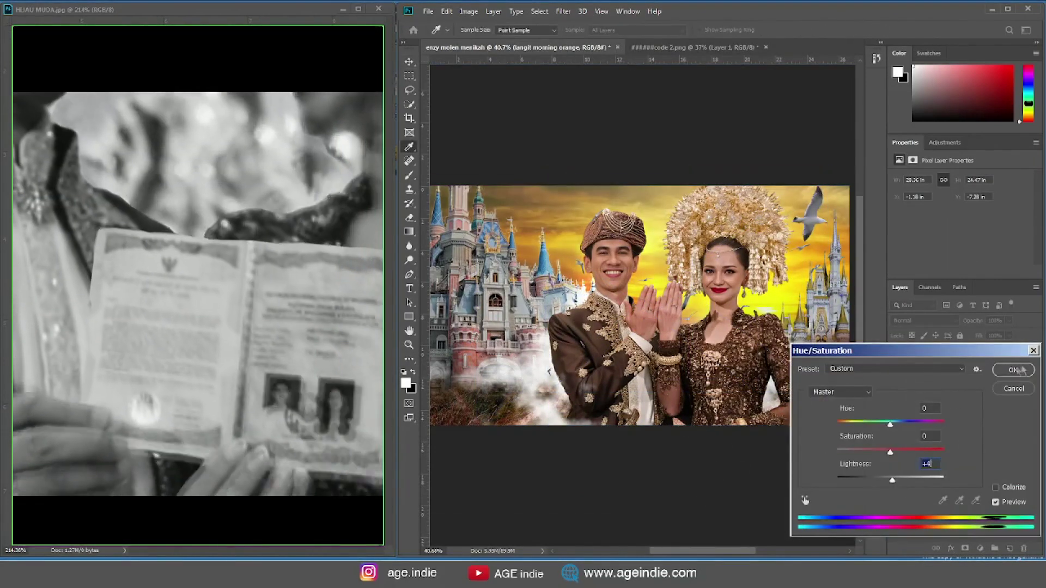
key("Return")
- Place the rainbow image behind the couple and above the 7009049 birds, enlarging it past the canvas and rotating it about 10°
key("alt+]")
key("ctrl+t")
left_click_drag(616, 248, 589, 267)
key("Return")
left_click_drag(930, 475, 927, 379)
key("ctrl+t")
left_click_drag(556, 303, 680, 263)
left_click_drag(589, 403, 507, 483)
left_click_drag(841, 168, 829, 142)
key("ctrl+minus")
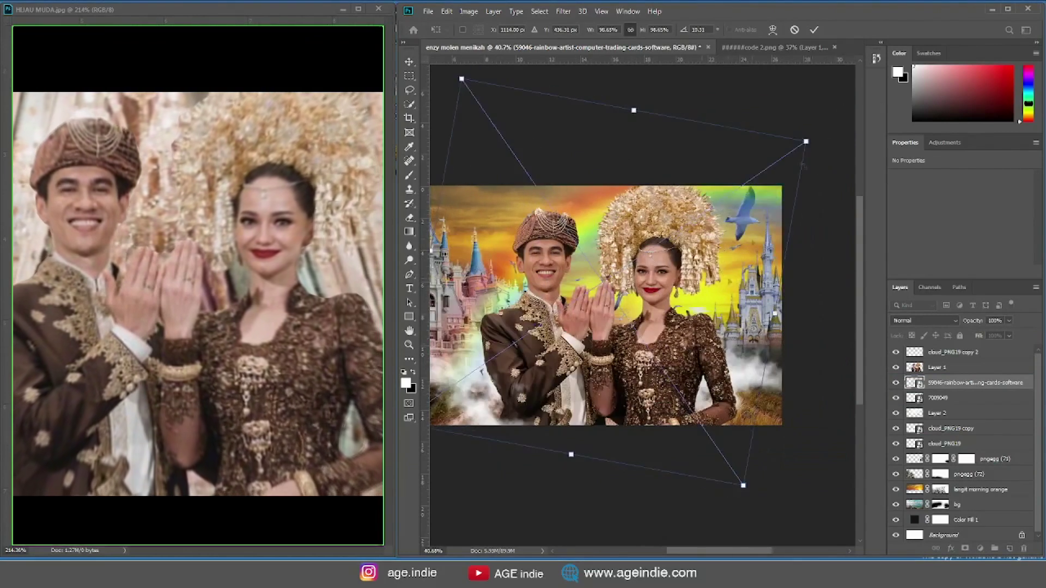
key("Return")
- Move the 7009049 birds layer beneath the two rear cloud layers
left_click_drag(920, 425, 913, 438)
scroll(646, 218, "up", 3)
scroll(646, 218, "down", 1)
left_click(646, 196)
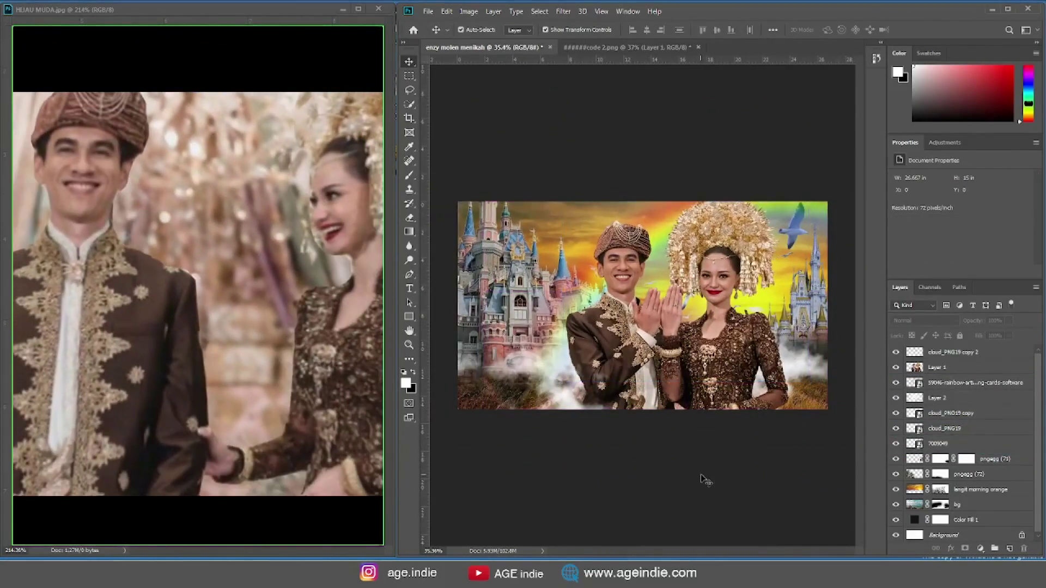
scroll(701, 478, "up", 1)
- Add a white solid color fill layer above the rainbow and set its opacity to 15%
left_click(964, 382)
left_click(979, 549)
left_click(973, 355)
left_click(908, 184)
left_click(1009, 320)
left_click_drag(1012, 335, 966, 331)
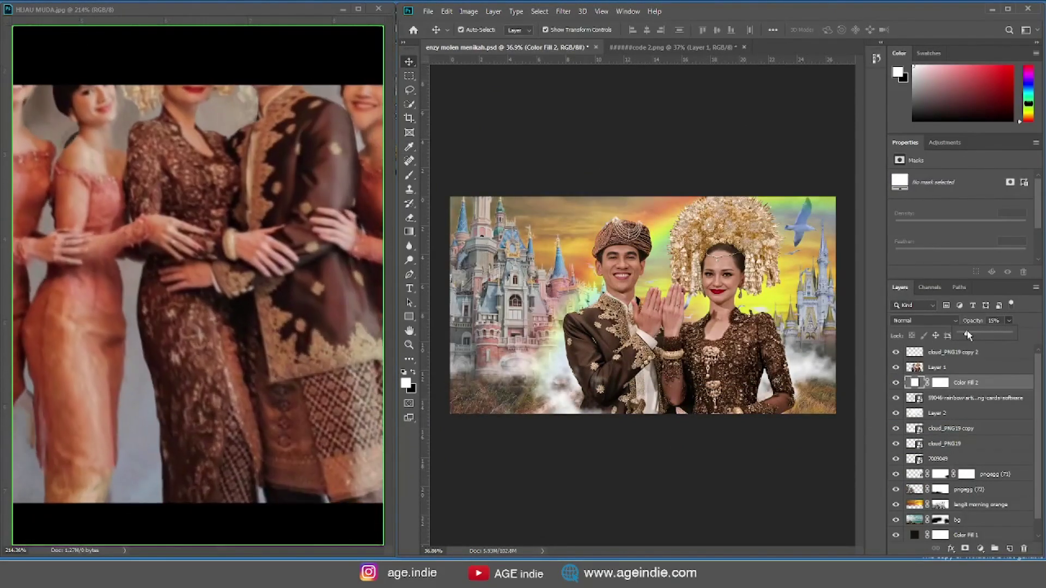
- Load the couple layer's outline as a selection and save it as all body
left_click(915, 367, "ctrl")
left_click(539, 11)
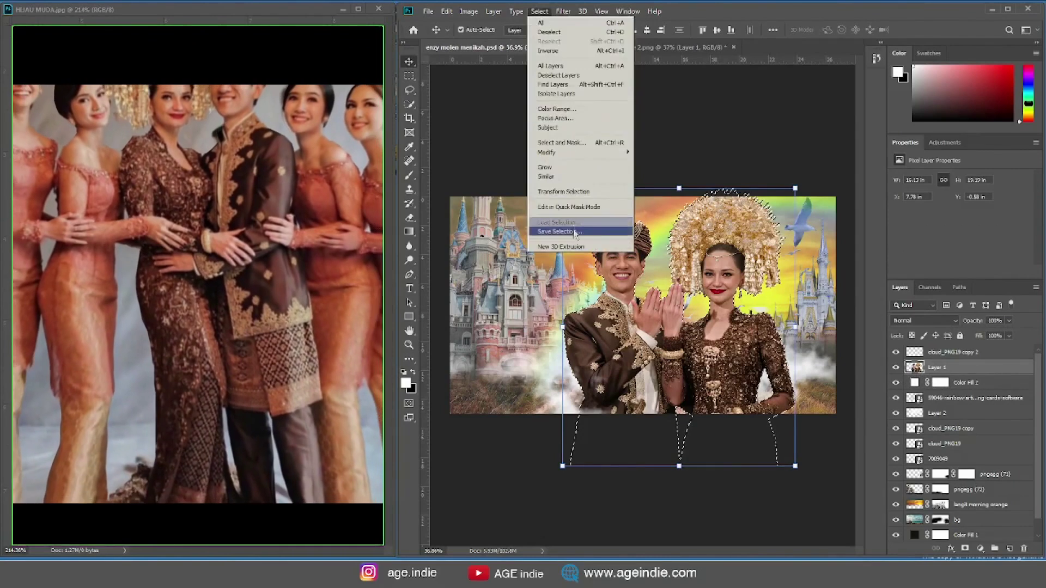
left_click(575, 233)
key("Return")
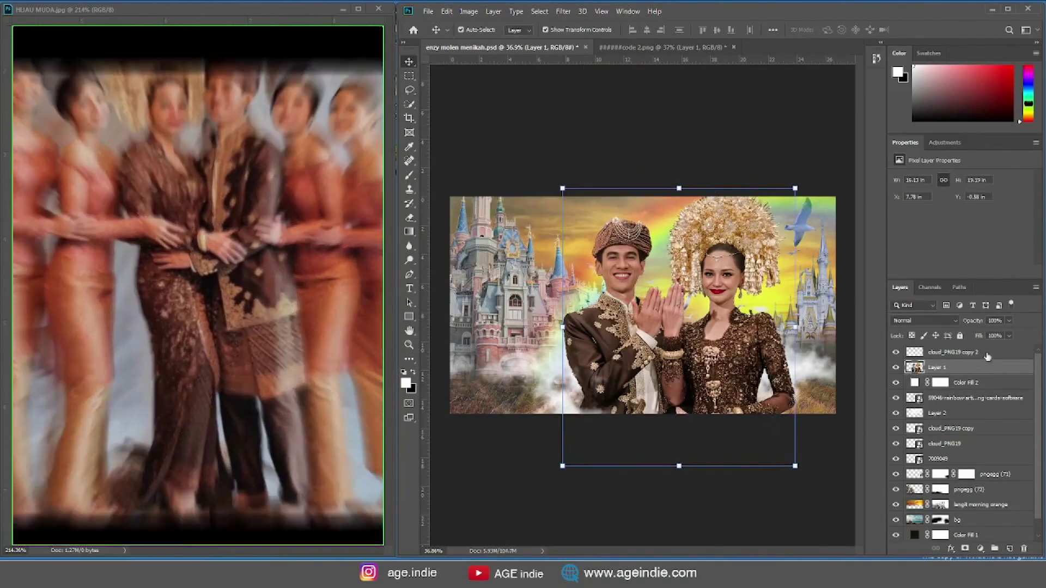
- Set the white fill layer's opacity to 14% and stamp all visible layers into a new layer on top of the stack
left_click(989, 357)
left_click(977, 382)
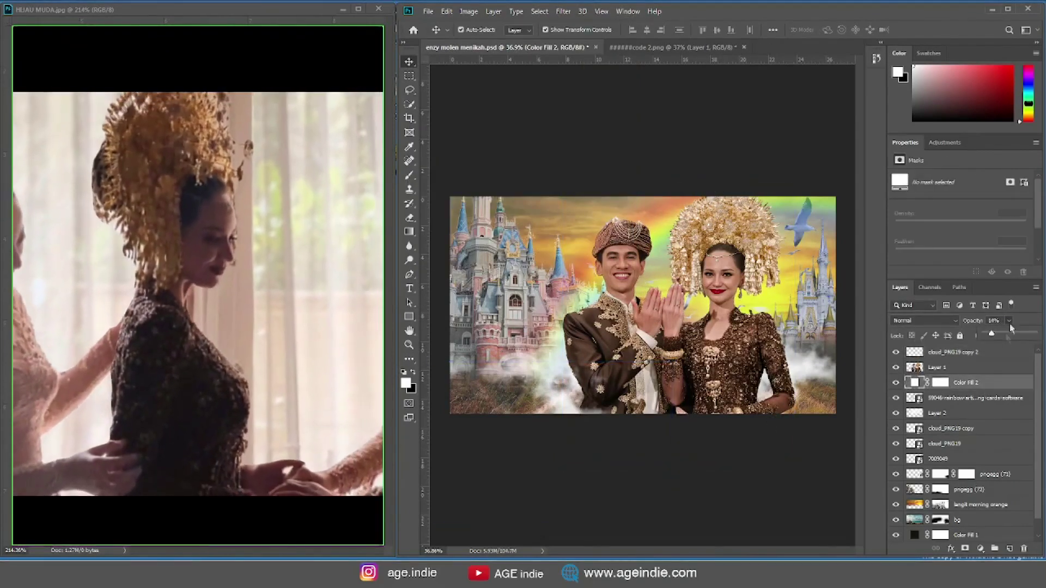
key("ctrl+shift+alt+e")
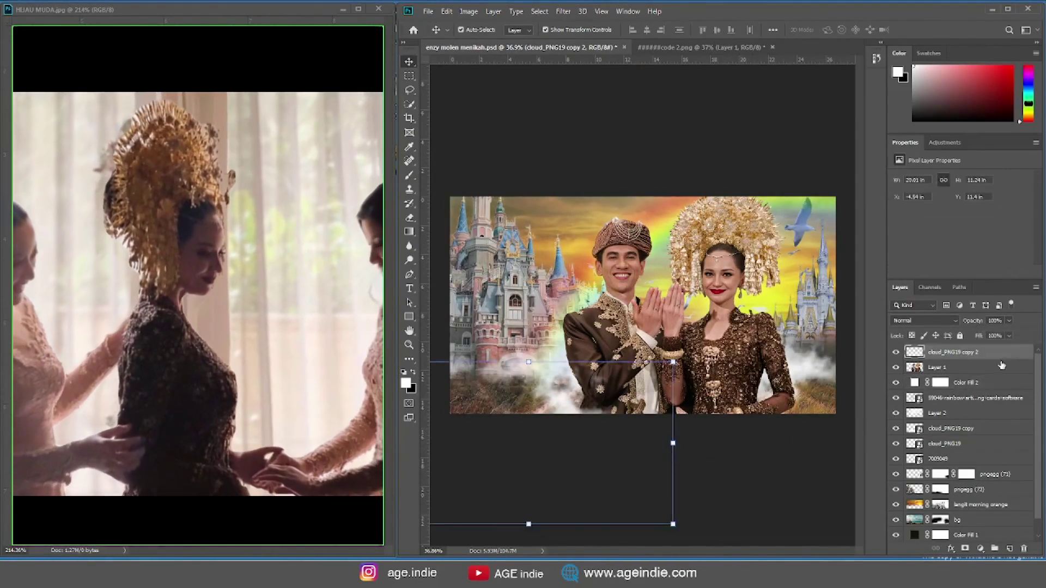
- Load the all body selection and copy the couple from the stamped layer onto a new layer
left_click(539, 11)
left_click(550, 224)
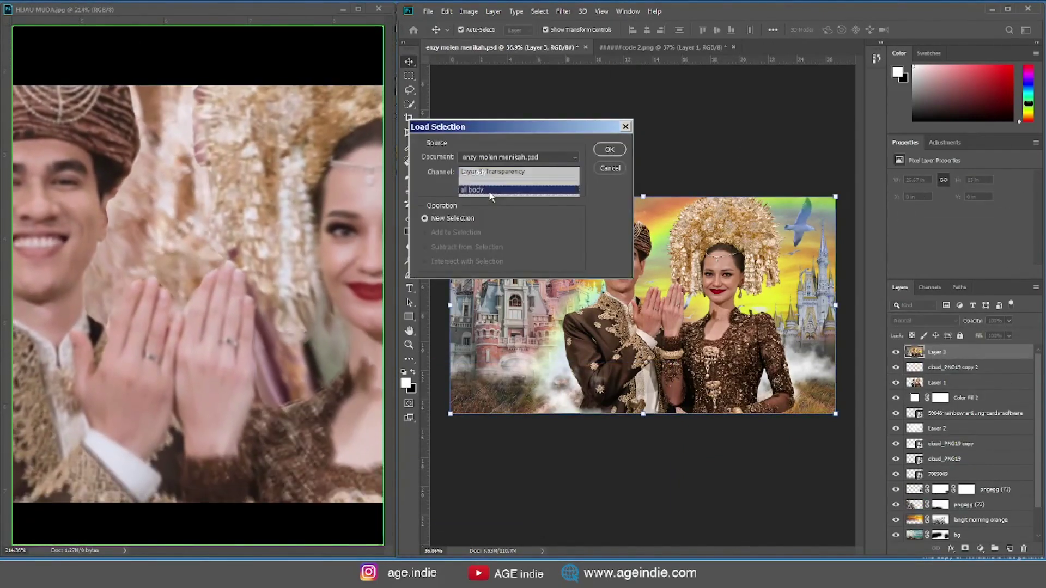
left_click(489, 190)
left_click(609, 149)
key("ctrl+j")
- Group all the original scene layers between the stamped layer and the background, and hide the group
left_click(959, 382)
scroll(969, 435, "down", 3)
left_click(986, 520, "shift")
key("ctrl+g")
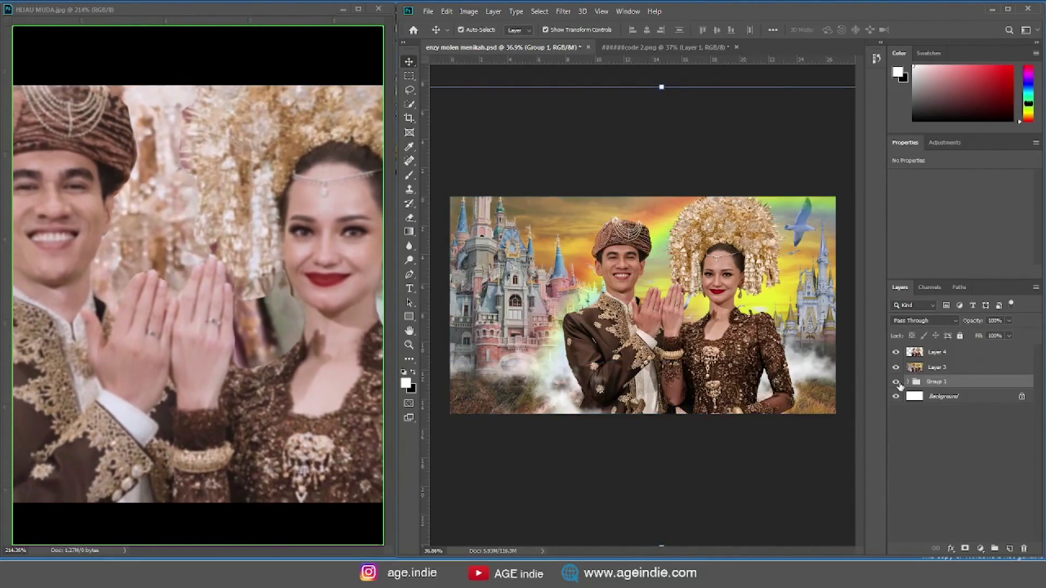
left_click(896, 382)
- Apply a Gaussian Blur with a 1.0 pixel radius to the stamped scene layer beneath the couple
left_click(937, 367)
left_click(562, 11)
left_click(724, 163)
left_click_drag(512, 116, 885, 307)
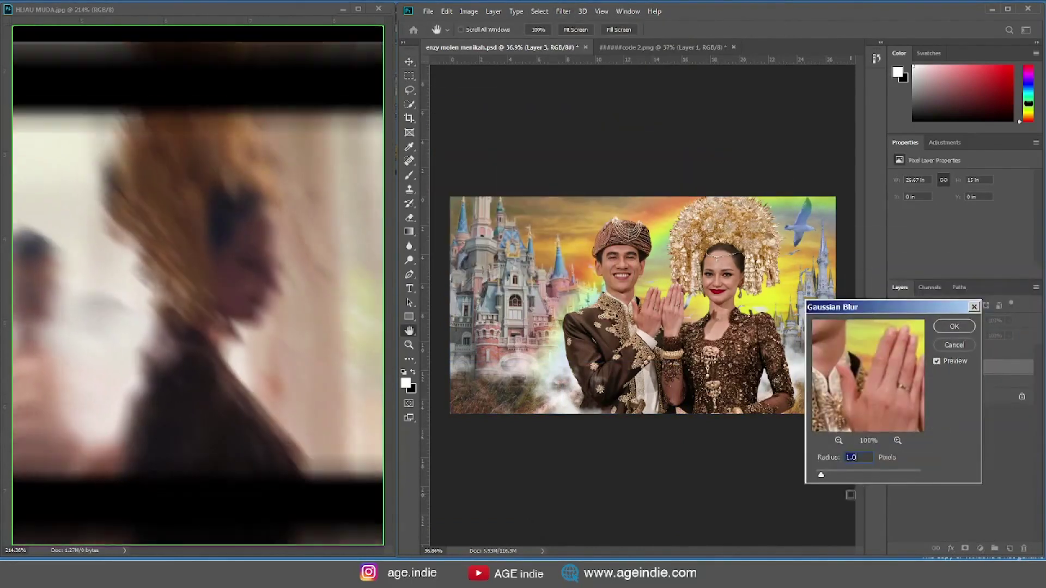
left_click(962, 327)
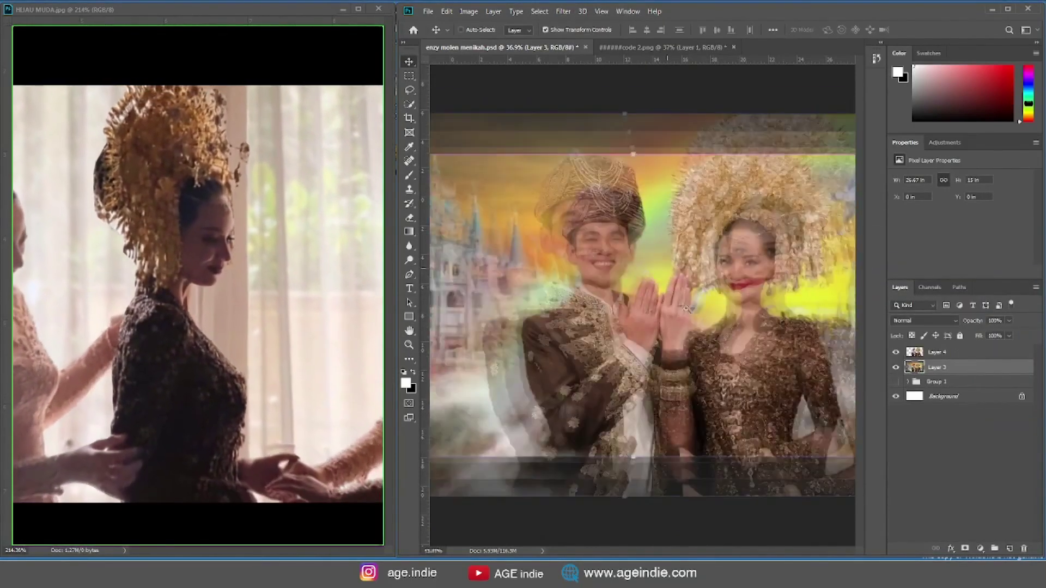
left_click(961, 462)
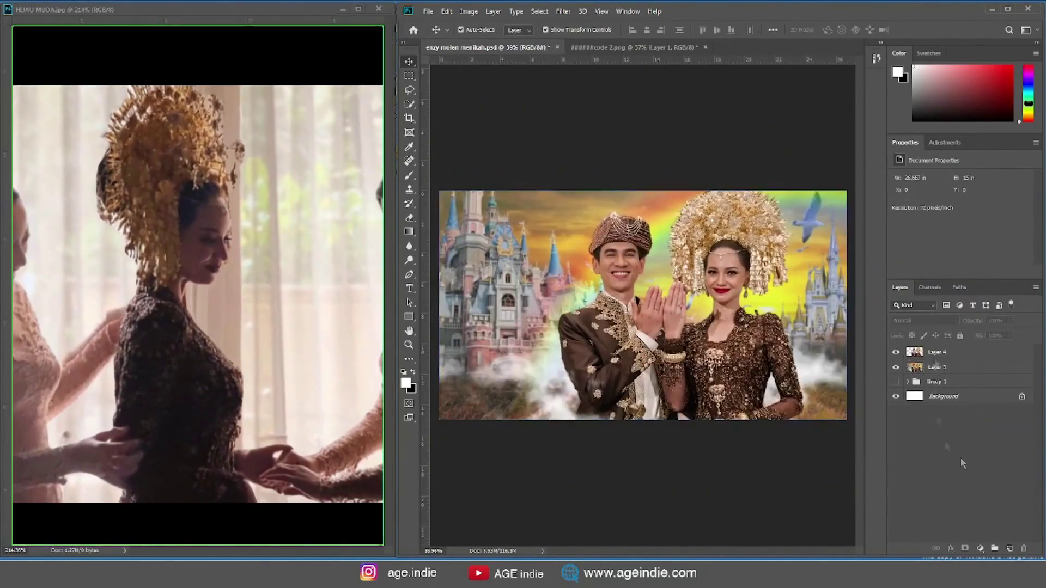
- Save the wedding composite and close the ######code 2.png document
left_click(980, 357)
left_click(430, 12)
left_click(471, 112)
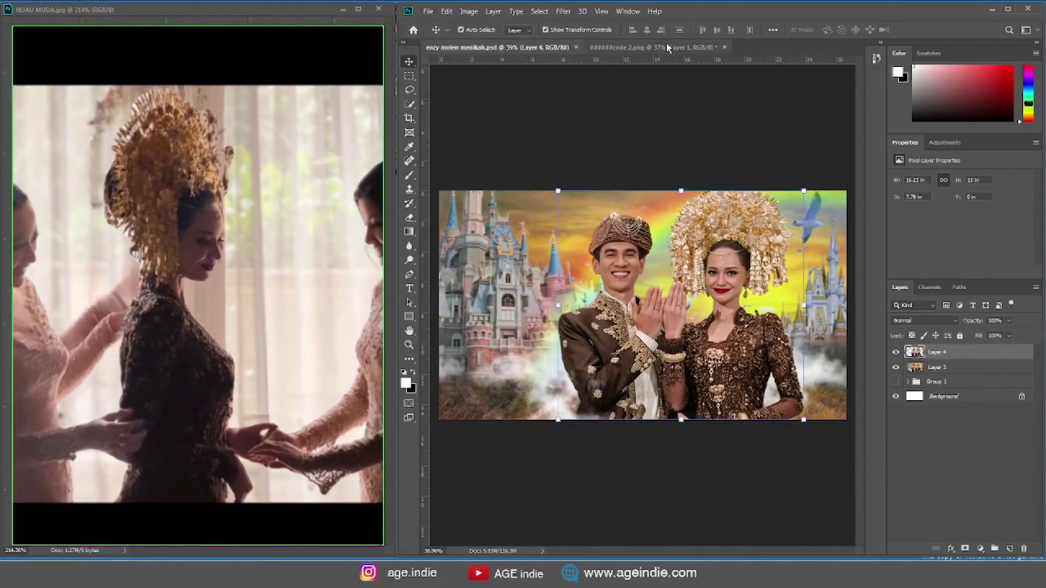
left_click(723, 48)
left_click(708, 212)
- Flatten the composite into a single background layer, discarding the hidden layers
left_click(493, 11)
left_click(512, 391)
left_click(667, 212)
- Apply HDR Toning to the flattened image with a 13 px edge glow radius, vibrance +14 and saturation +1
left_click(468, 11)
mouse_move(483, 39)
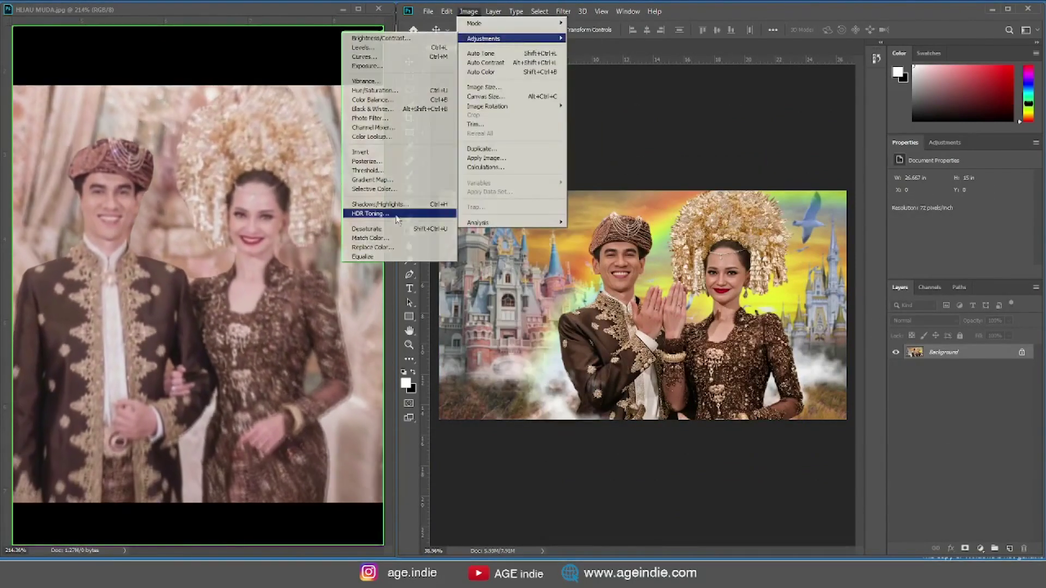
left_click(375, 207)
left_click_drag(545, 98, 932, 272)
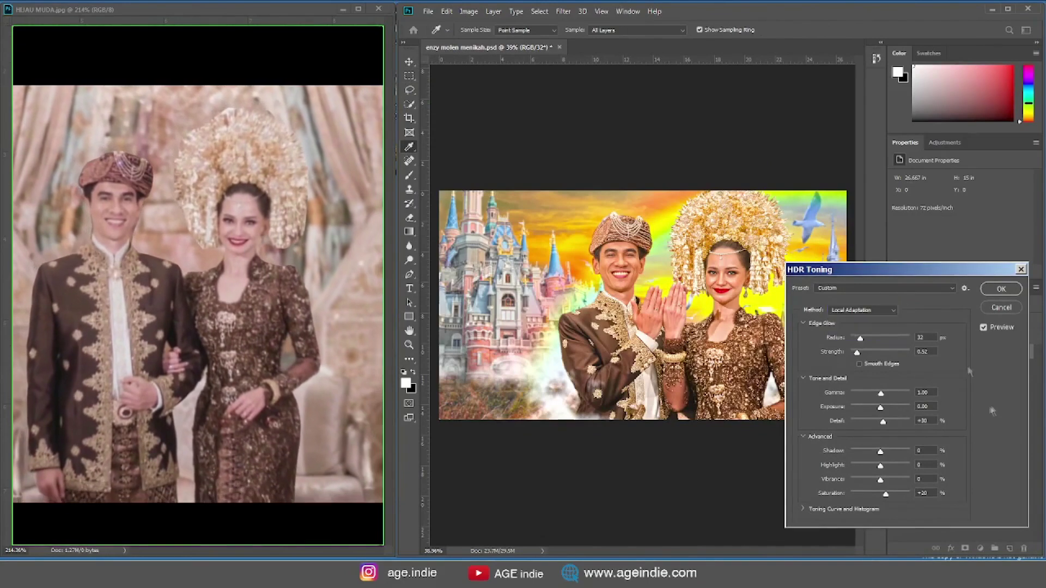
left_click(882, 288)
left_click(882, 299)
left_click_drag(885, 494, 878, 494)
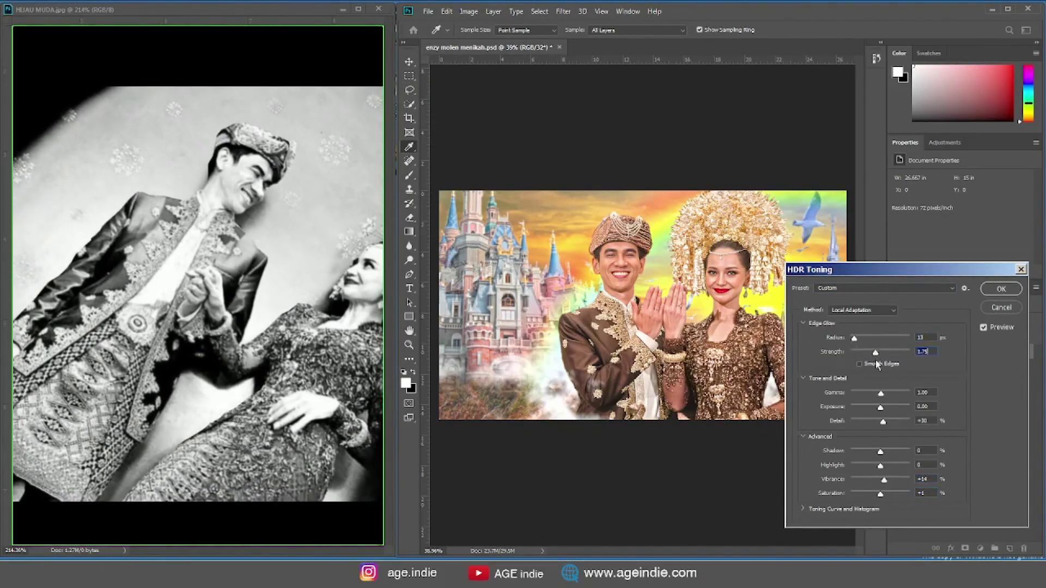
left_click(1001, 288)
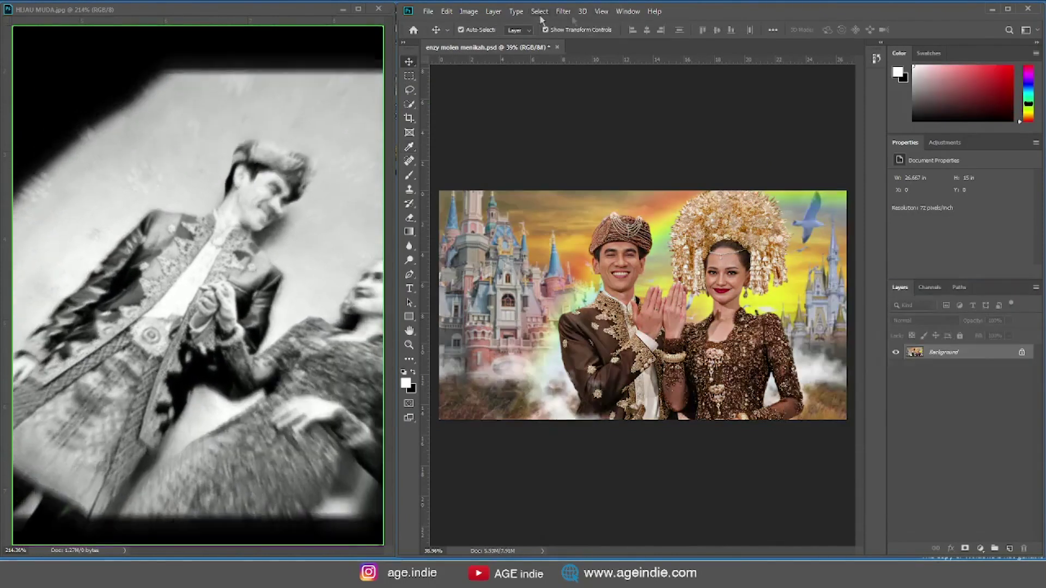
- In the Camera Raw filter, show a before/after comparison and set temperature +8, tint +13, exposure -0.25 and shadows +3
left_click(563, 11)
mouse_move(624, 120)
key("ctrl+shift+a")
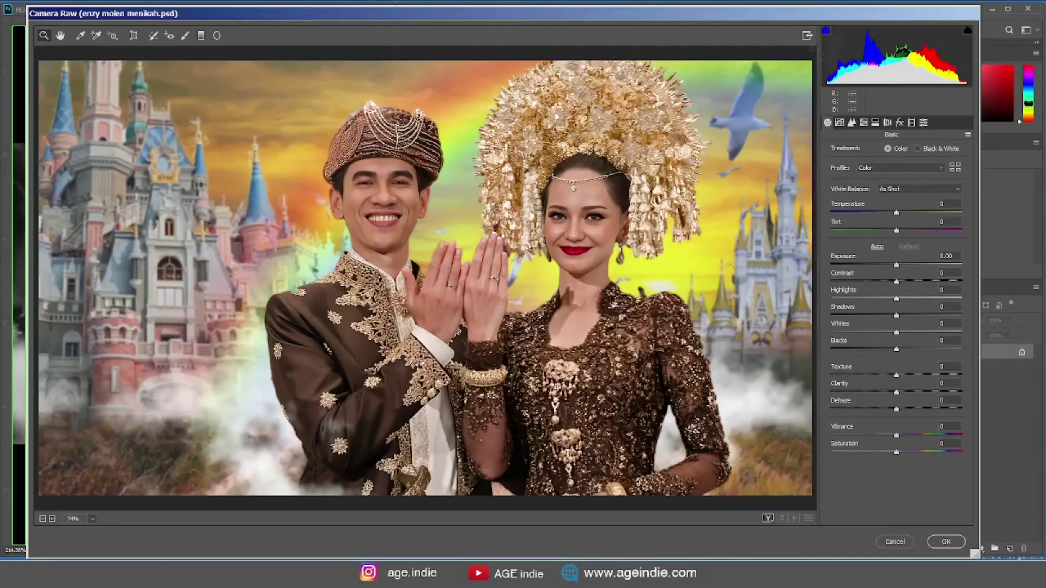
left_click(768, 518)
left_click_drag(895, 212, 906, 242)
left_click_drag(897, 265, 893, 268)
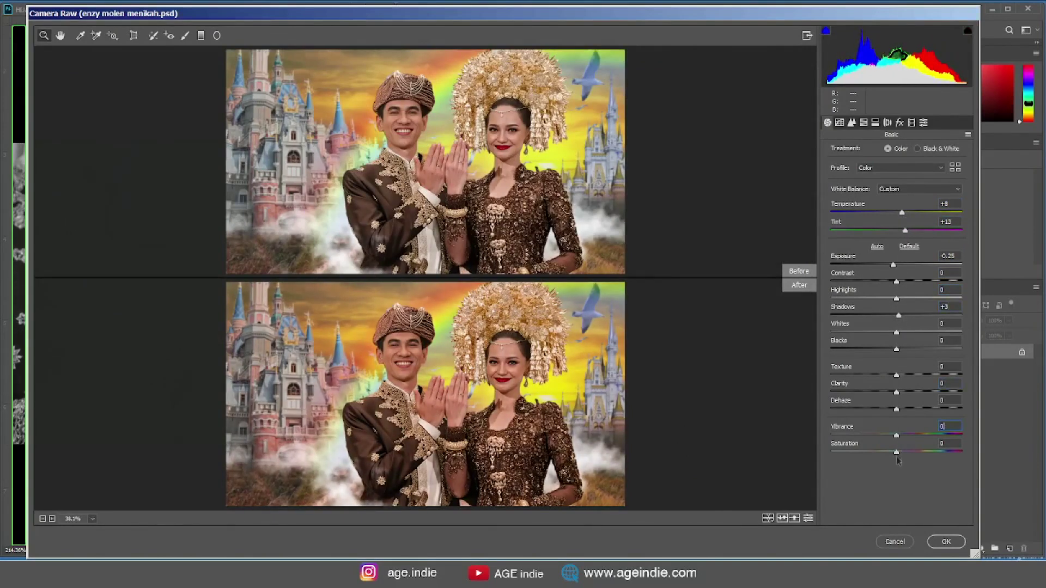
- Lift the upper tone curve slightly and set the HSL hues to reds +5, oranges +4, yellows +6 and greens +3
left_click(839, 123)
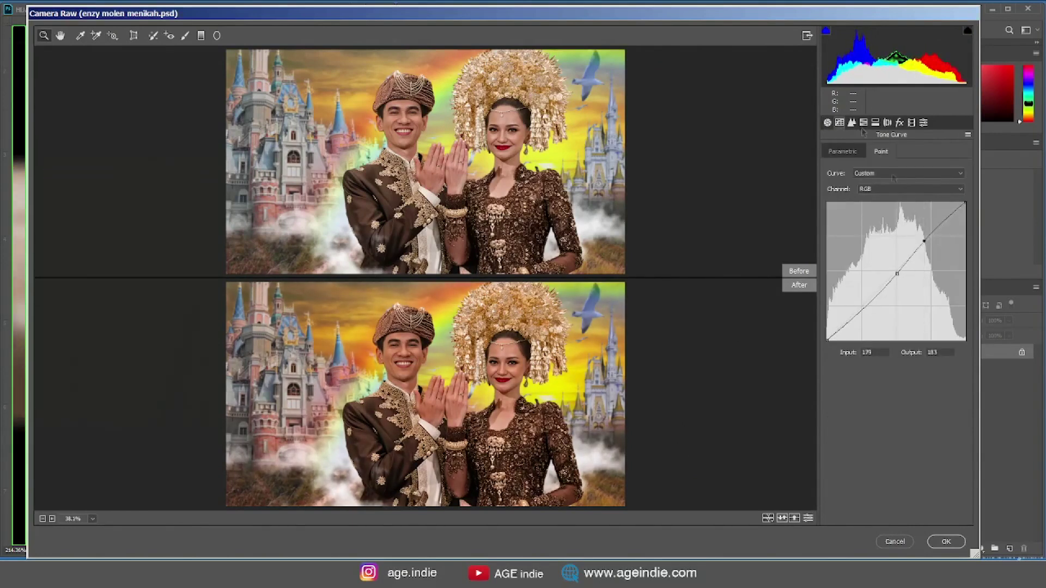
left_click(851, 123)
left_click(863, 122)
left_click_drag(896, 191, 901, 198)
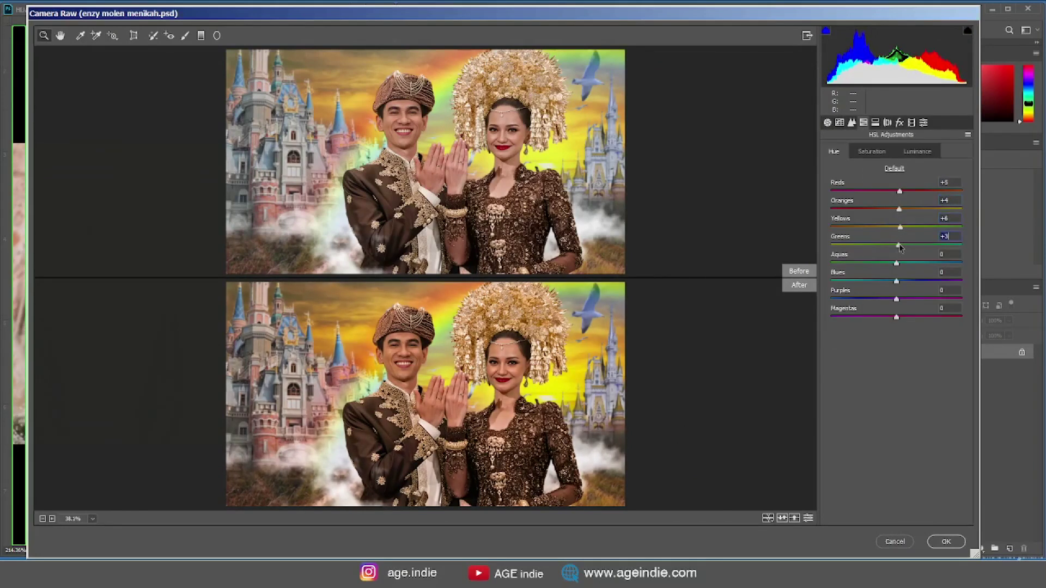
- Shift the split toning highlights hue slightly, set lens vignetting to +100, and apply the Camera Raw filter
left_click(875, 123)
left_click_drag(831, 166, 838, 167)
left_click(887, 122)
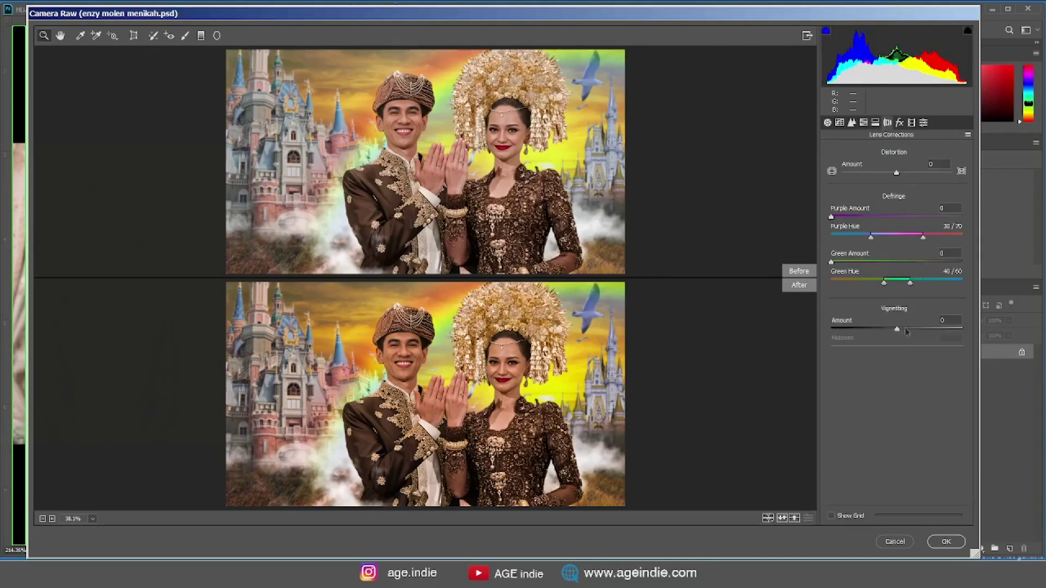
left_click_drag(896, 329, 835, 330)
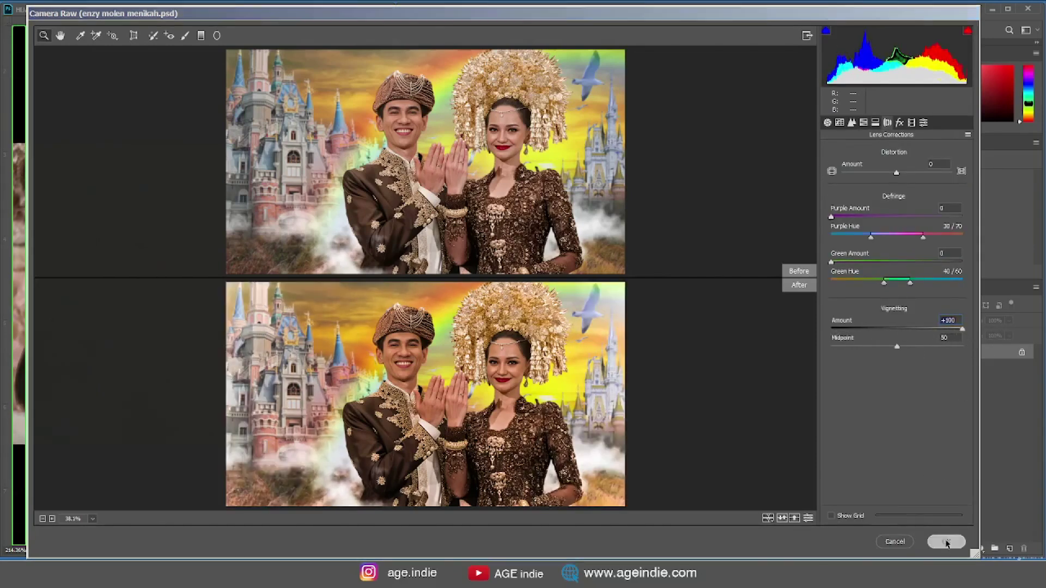
left_click(946, 541)
- Apply a slight positive lens distortion to the background copy with the Camera Raw filter
left_click(563, 11)
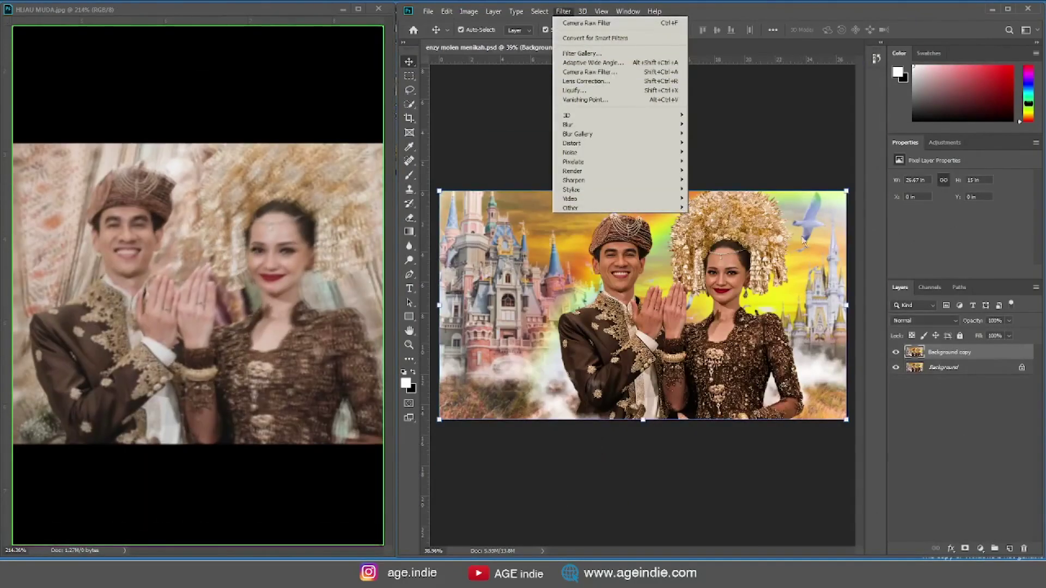
left_click(599, 64)
left_click_drag(896, 173, 908, 173)
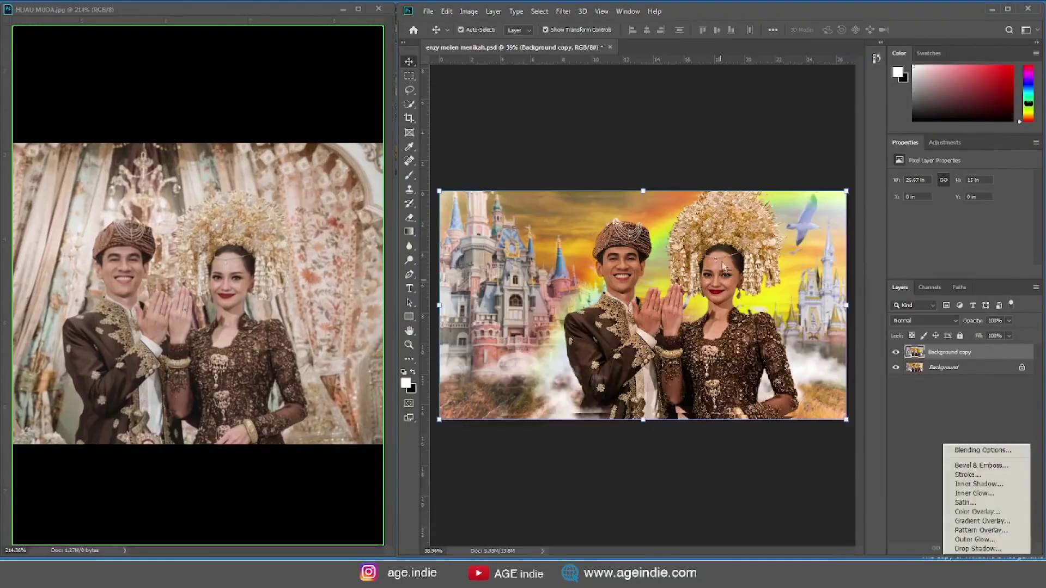
- Flatten the corrected copy and the background into one layer
left_click(931, 457)
left_click(938, 453)
left_click(943, 367)
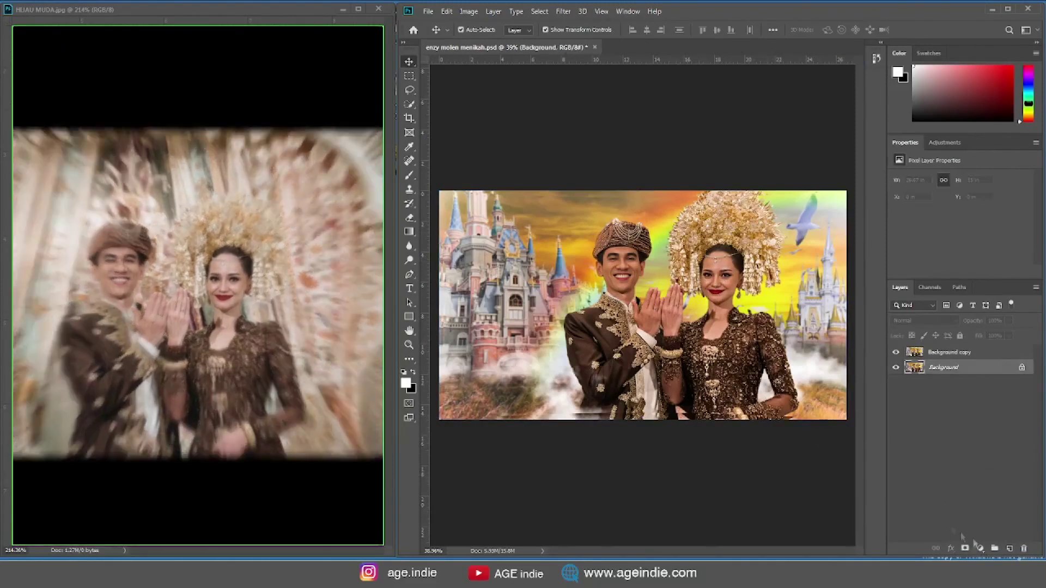
left_click(493, 11)
left_click(511, 393)
- Add a Color Lookup adjustment layer above the image, load a 3D LUT into it, and reduce the layer's opacity
left_click(980, 549)
left_click(983, 489)
left_click(980, 179)
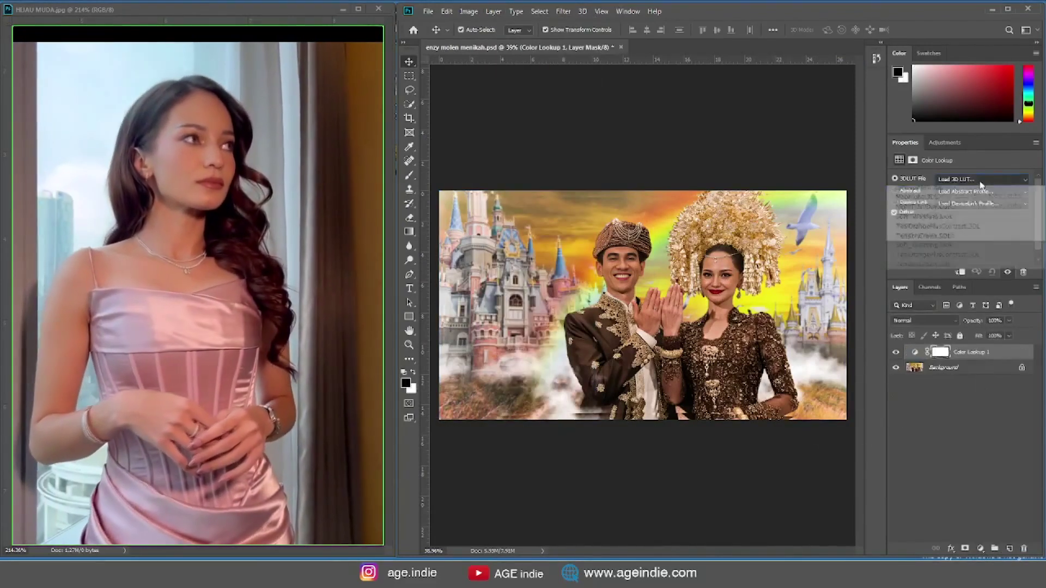
left_click(980, 199)
left_click(1008, 320)
left_click(984, 333)
left_click_drag(984, 339, 972, 338)
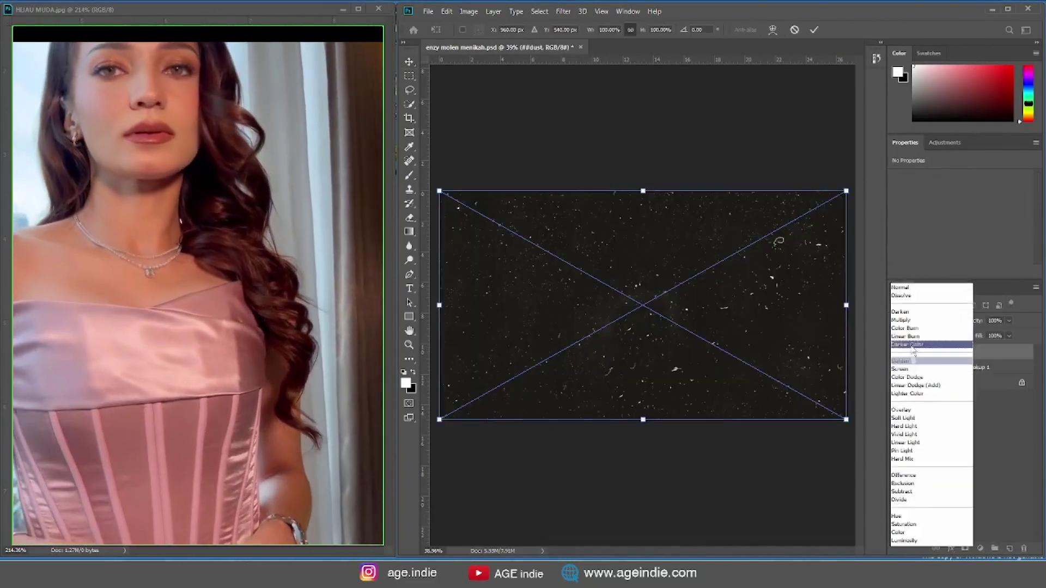
- Blend the ##dust overlay in Screen mode and mask the dust off the couple with a soft black brush
left_click(925, 338)
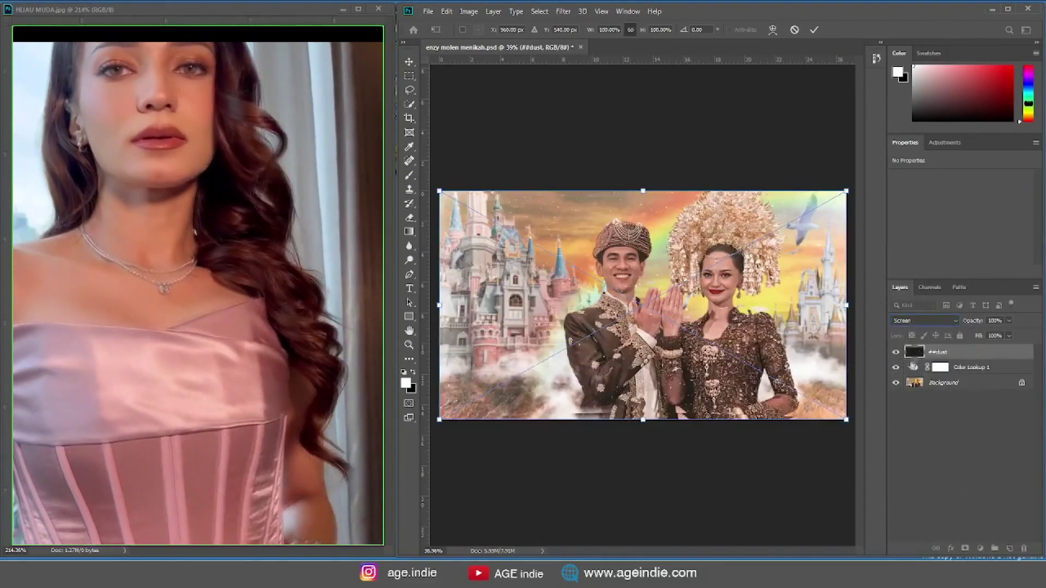
left_click_drag(626, 256, 622, 295)
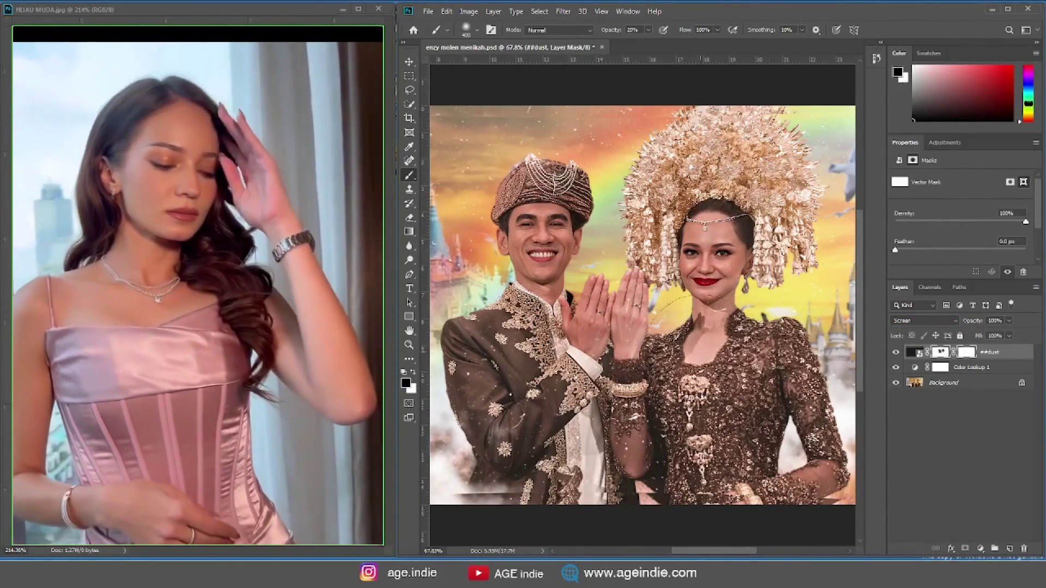
key("ctrl+0")
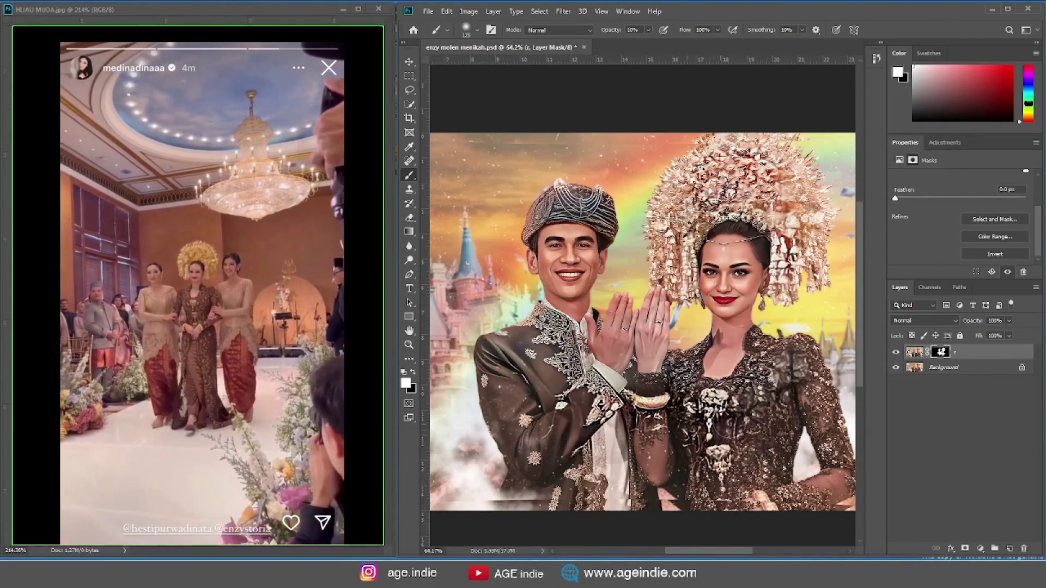
- Flatten the masked painted-effect layer into the background
scroll(687, 344, "down", 3)
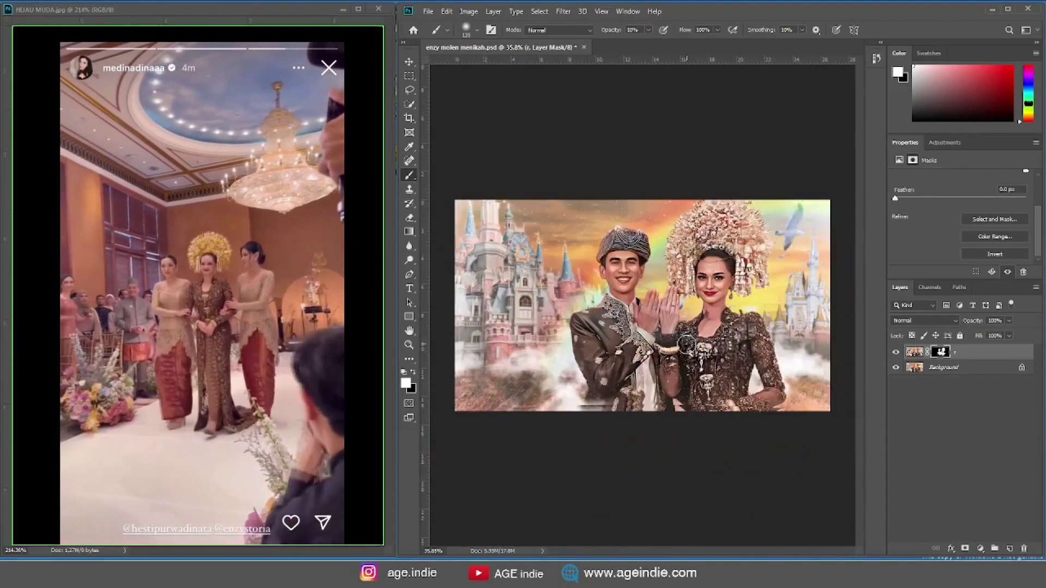
left_click(409, 62)
left_click(915, 353)
left_click(493, 11)
left_click(517, 392)
- Duplicate the background and add a white solid color fill layer beneath the duplicate
key("ctrl+j")
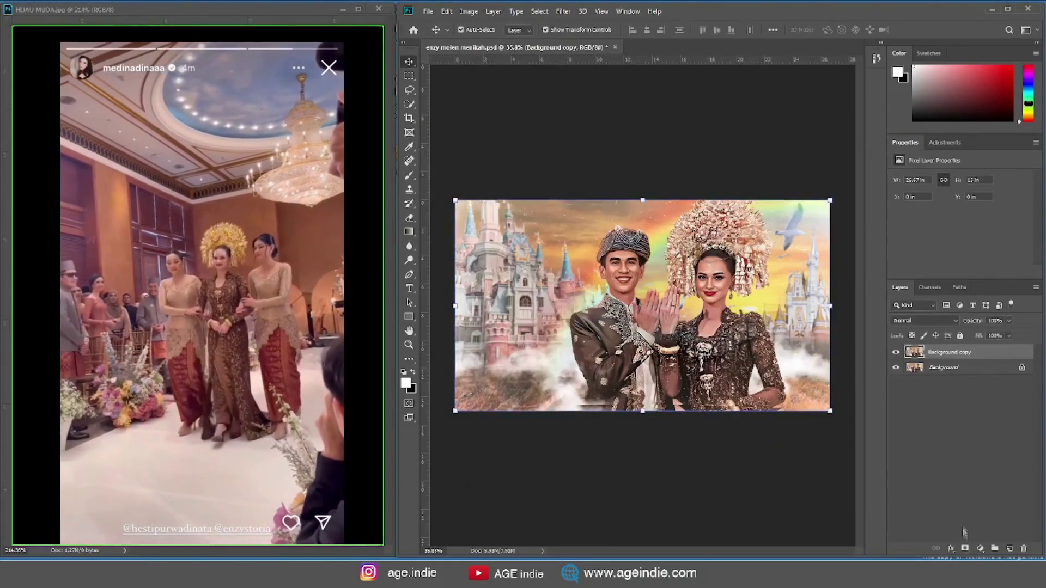
left_click(980, 548)
left_click(966, 355)
key("Return")
left_click_drag(965, 352, 966, 375)
- Place the splatter 1 image beneath the background copy and clip the copy to it
left_click(949, 352)
key("ctrl+t")
left_click_drag(598, 268, 598, 278)
key("Return")
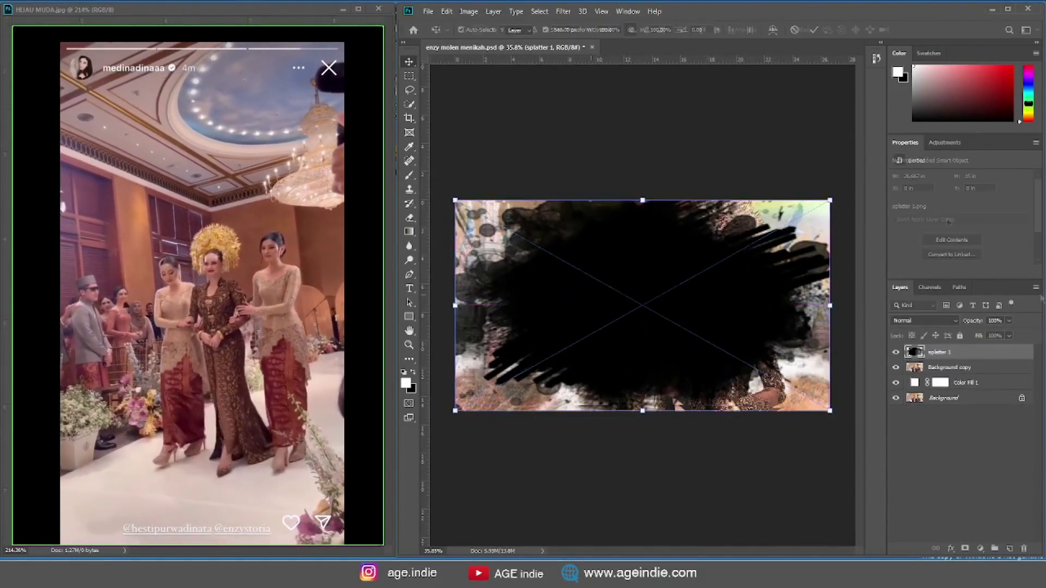
left_click_drag(949, 352, 949, 373)
left_click(948, 352)
left_click(915, 359, "alt")
- Warp the splatter 1 shape outward past the canvas edges to about 29.2 × 17.1 in, revealing more of the scene
left_click(938, 367)
key("ctrl+t")
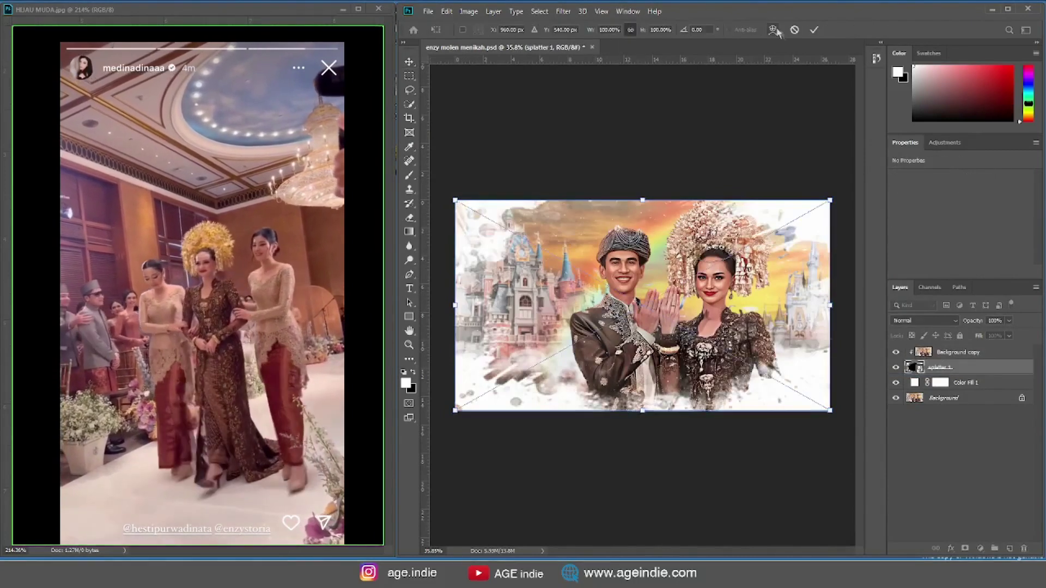
left_click(772, 30)
left_click_drag(515, 245, 502, 228)
left_click_drag(509, 364, 508, 393)
left_click_drag(765, 370, 783, 373)
left_click_drag(775, 231, 800, 207)
left_click_drag(572, 184, 577, 214)
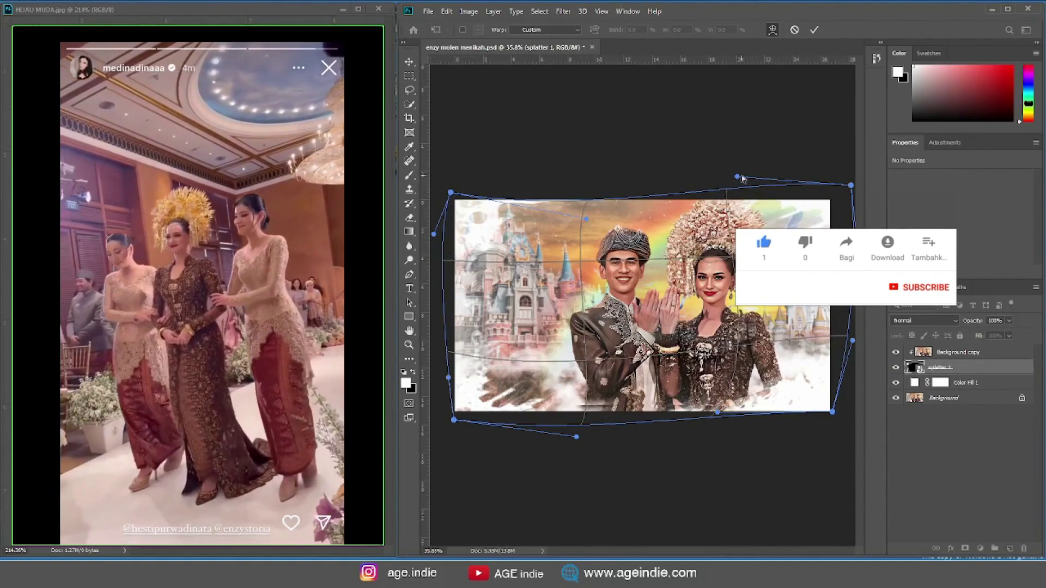
left_click_drag(741, 178, 736, 191)
left_click_drag(850, 188, 834, 187)
left_click_drag(454, 420, 451, 426)
left_click_drag(716, 412, 793, 422)
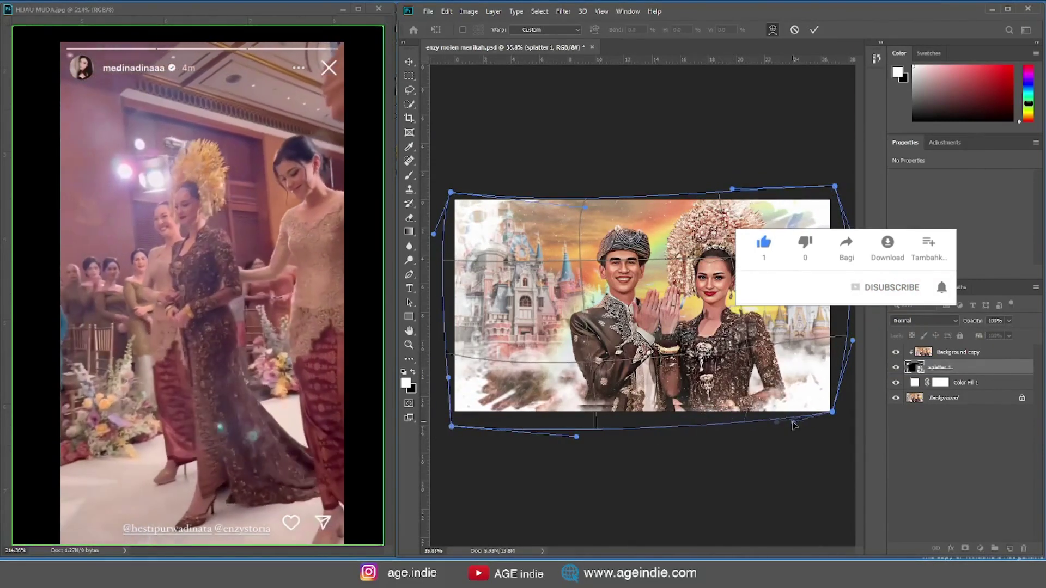
left_click_drag(577, 440, 578, 442)
key("Return")
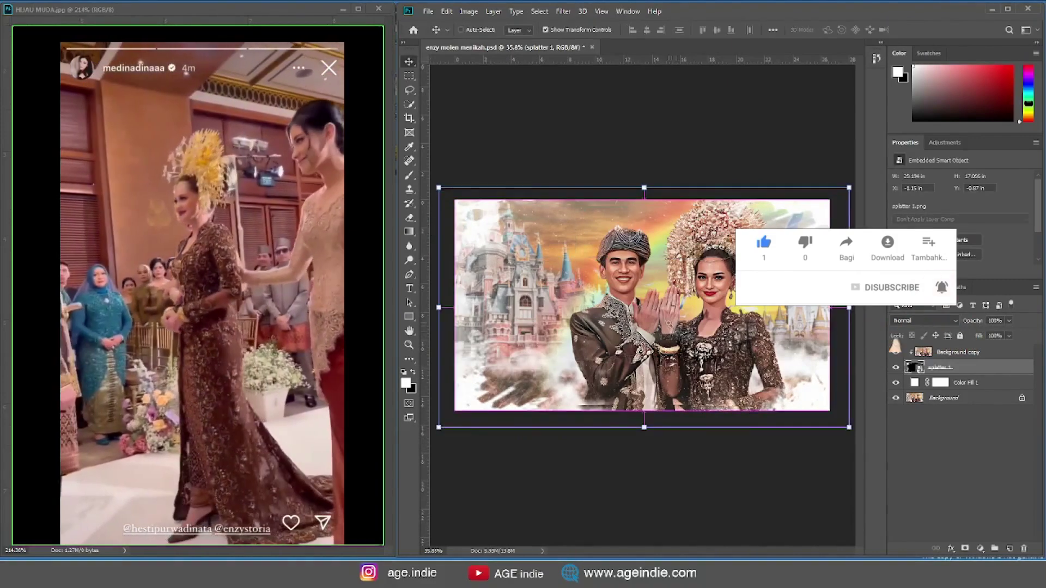